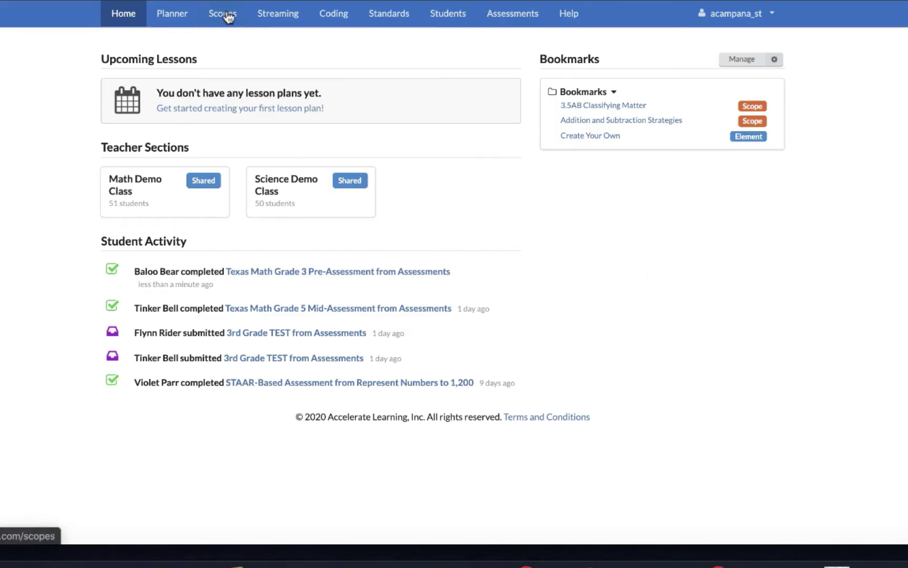
- Open the Scopes catalogue, filter it to 3rd Grade Math, and scroll through the third-grade scopes
click(228, 18)
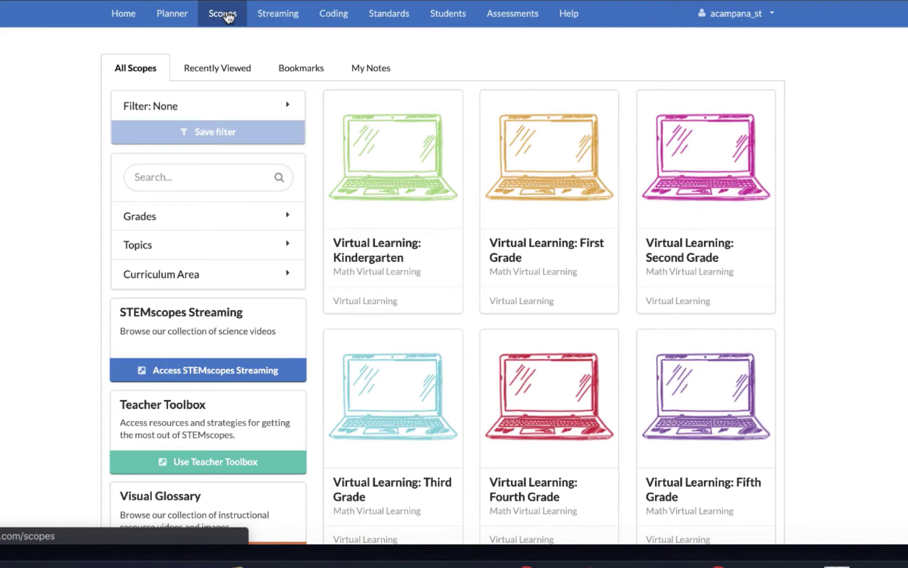
scroll(300, 176, down, 3)
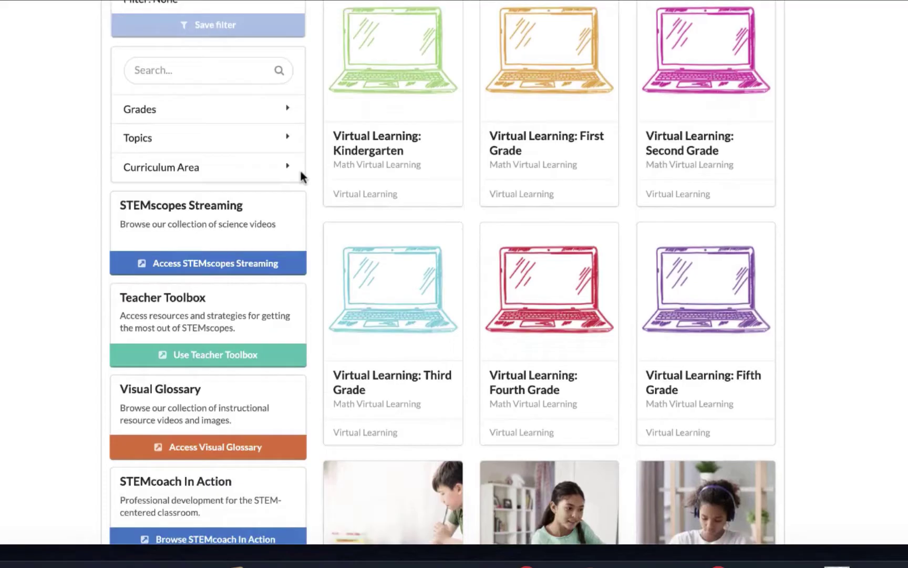
scroll(301, 172, down, 6)
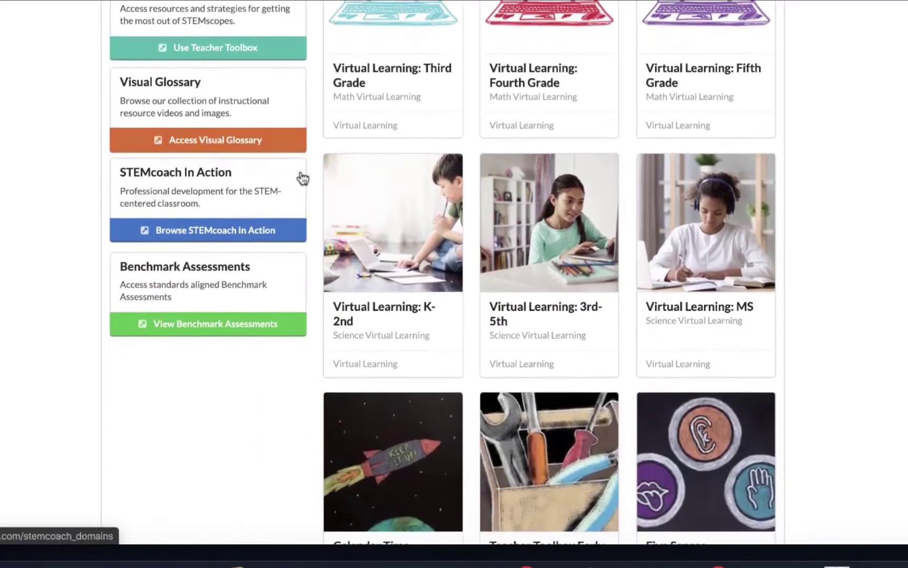
scroll(302, 178, up, 8)
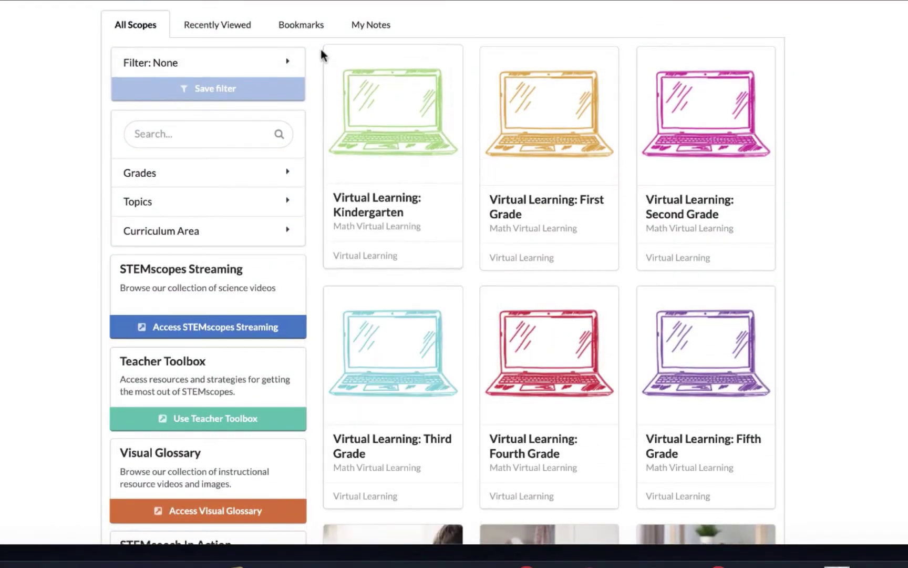
click(266, 75)
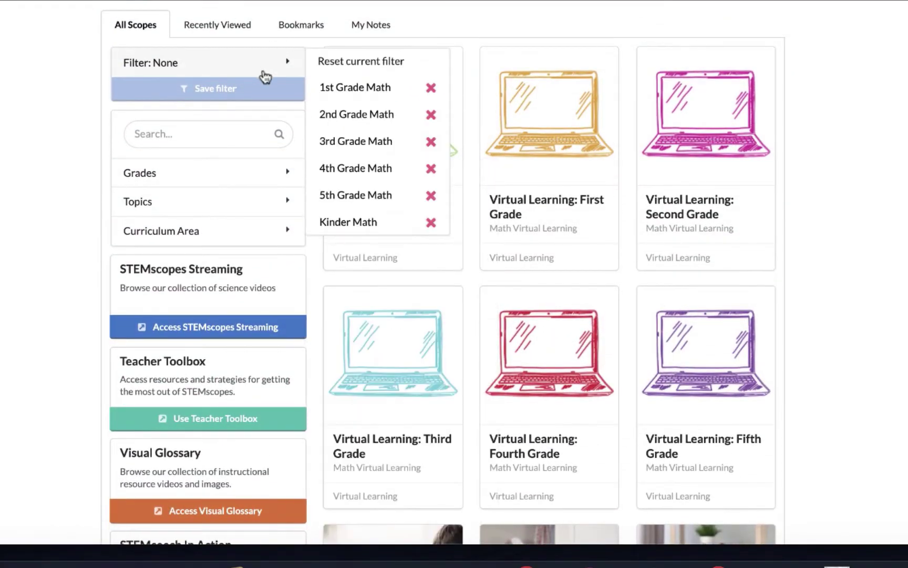
click(368, 146)
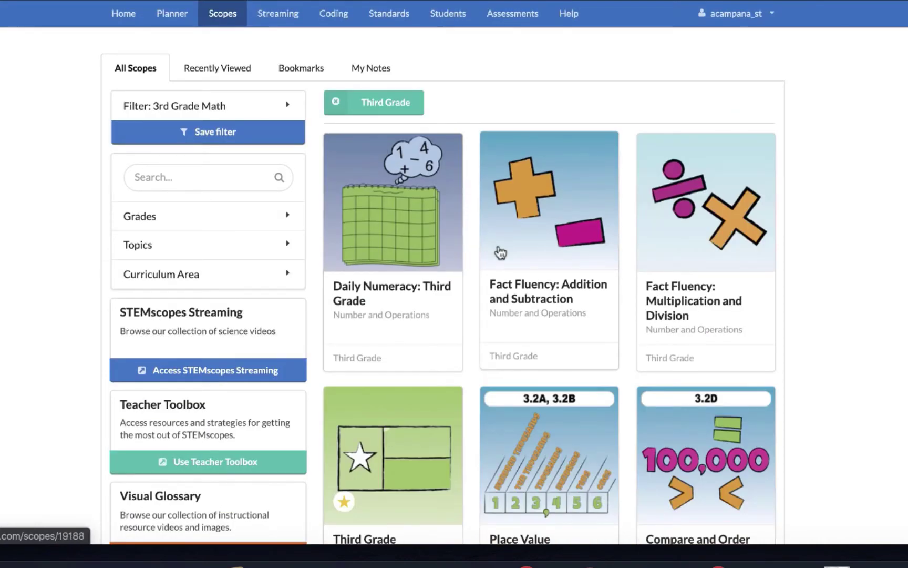
scroll(499, 253, down, 3)
scroll(500, 254, down, 3)
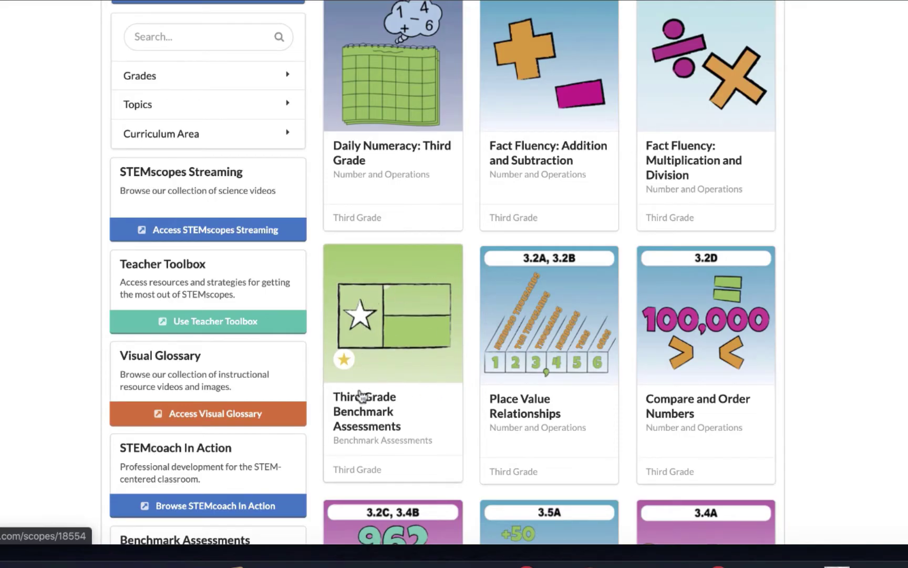
scroll(245, 171, up, 3)
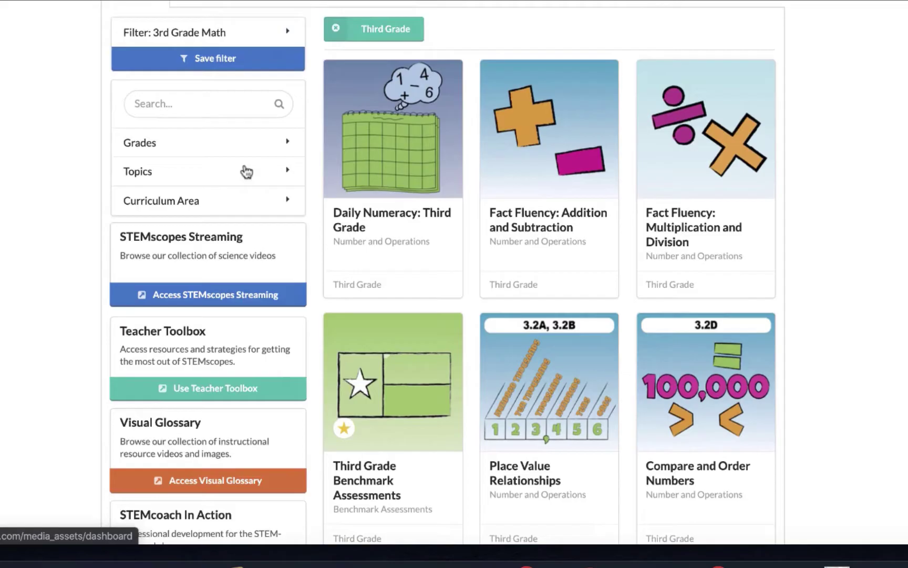
scroll(245, 165, down, 1)
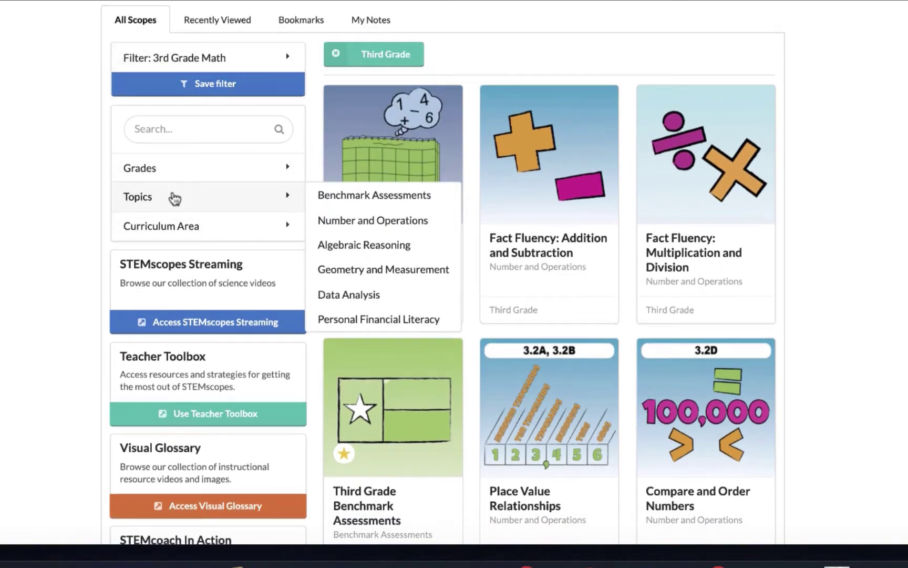
scroll(174, 196, down, 4)
scroll(174, 197, down, 5)
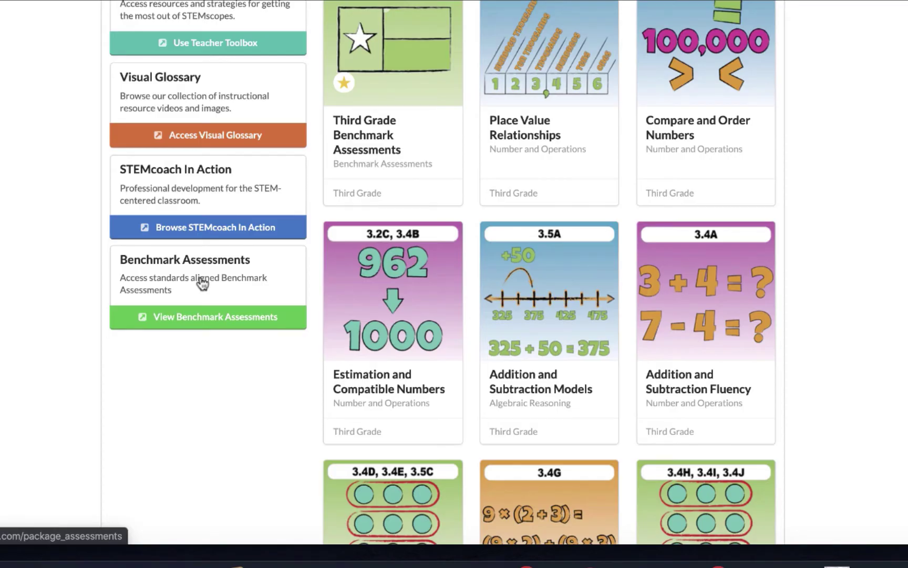
- Open the benchmark assessments list and scroll down to Texas Math Grade 3 Pre-Assessment
click(202, 284)
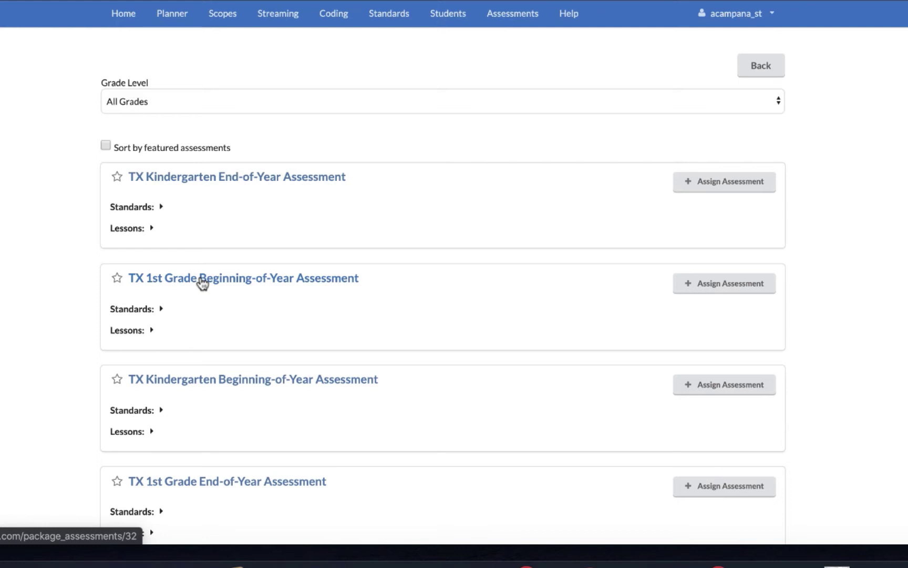
scroll(203, 284, down, 1)
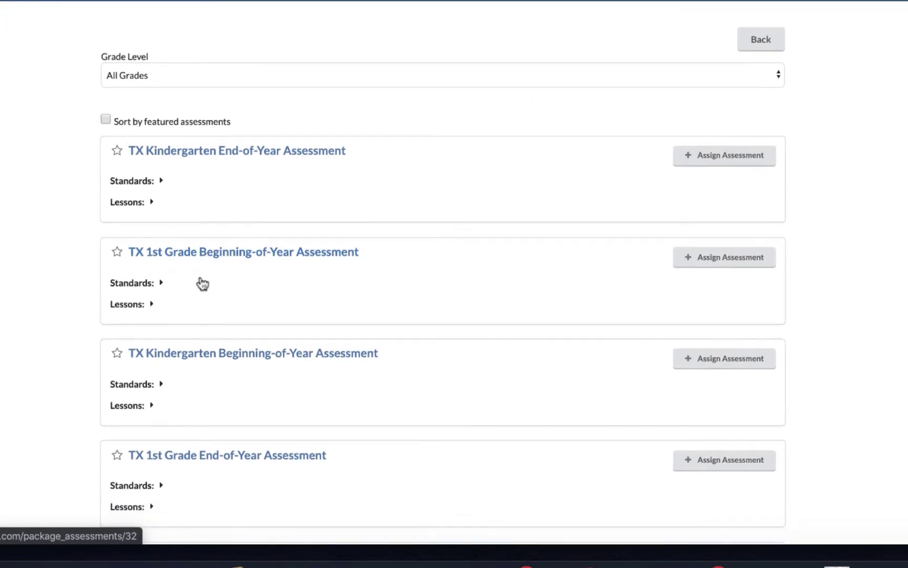
scroll(203, 284, down, 3)
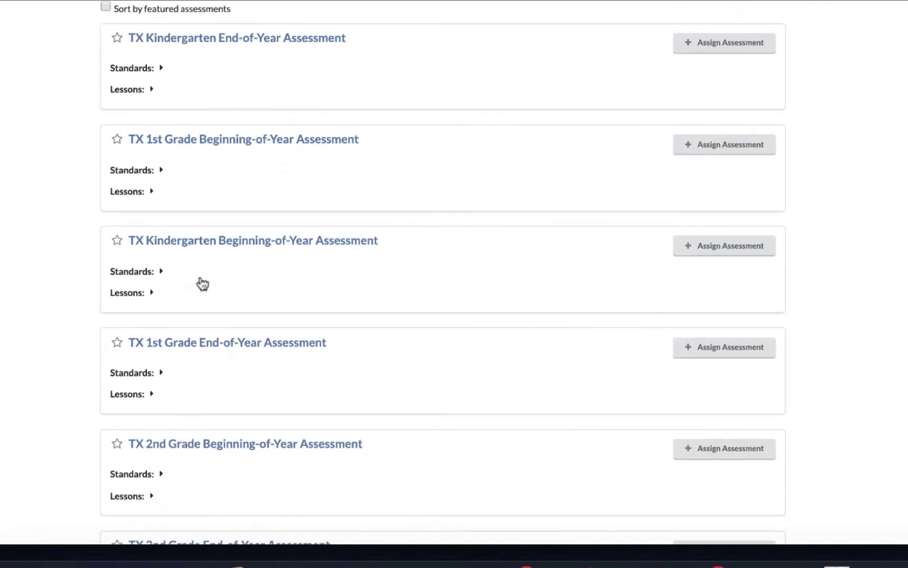
scroll(203, 284, down, 14)
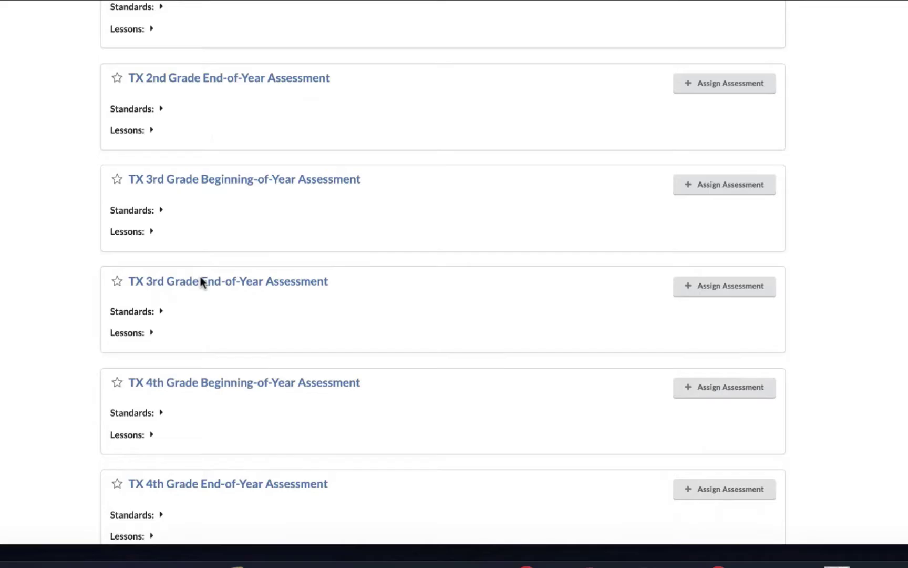
scroll(203, 284, down, 15)
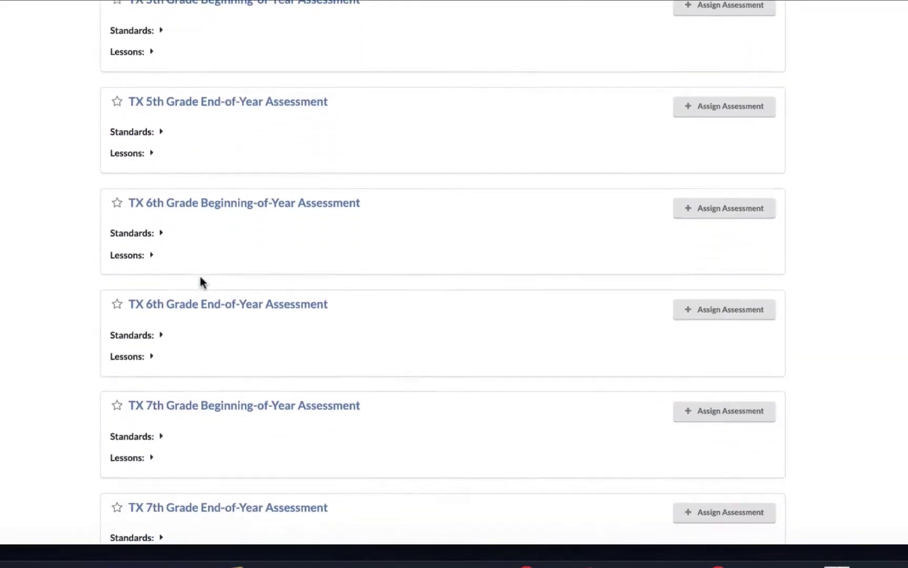
scroll(200, 278, down, 16)
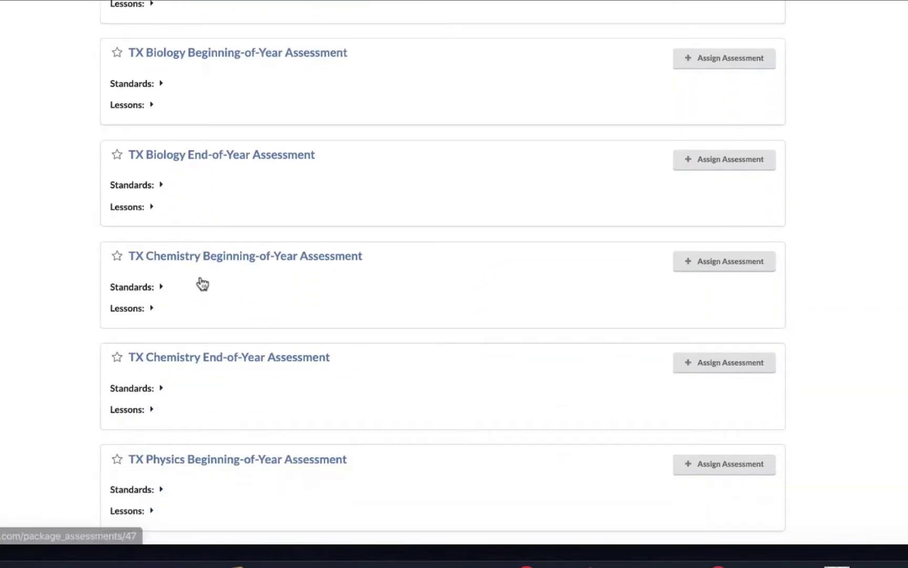
scroll(200, 278, down, 12)
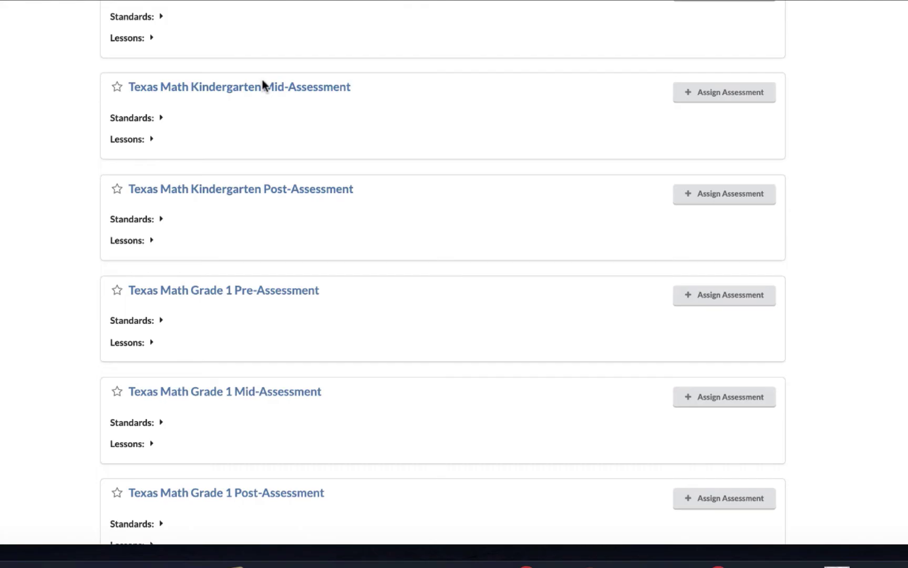
scroll(167, 305, down, 7)
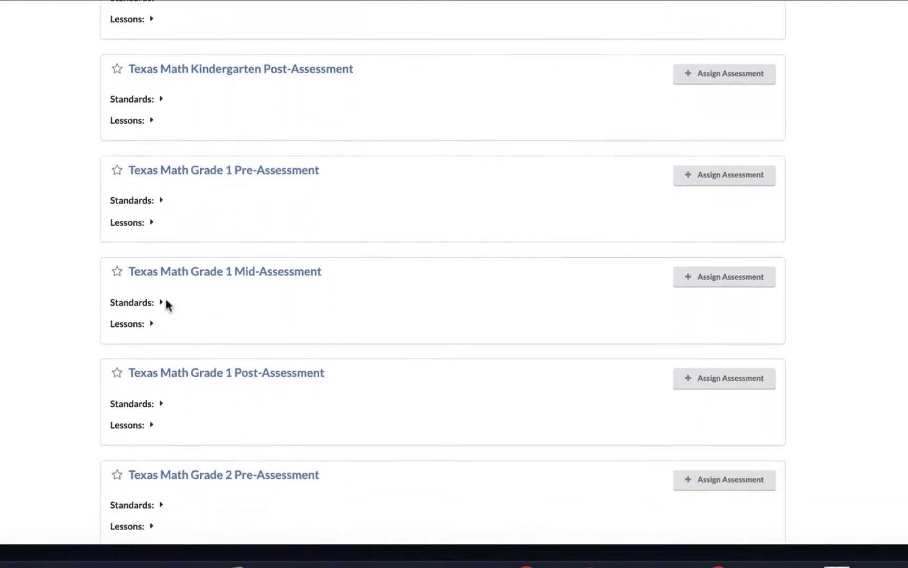
scroll(166, 299, down, 8)
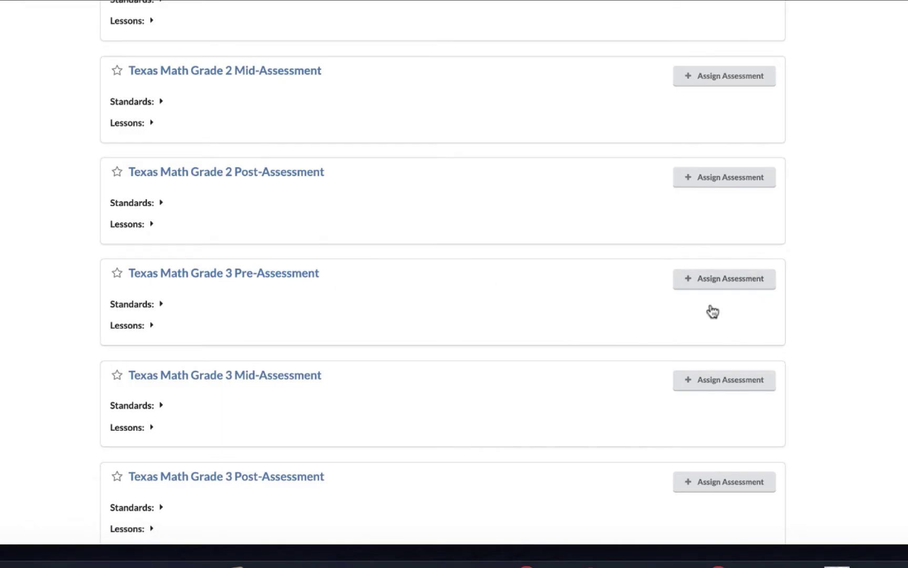
- Begin a new assignment for the Grade 3 Pre-Assessment and select the Math Demo Class section
click(734, 285)
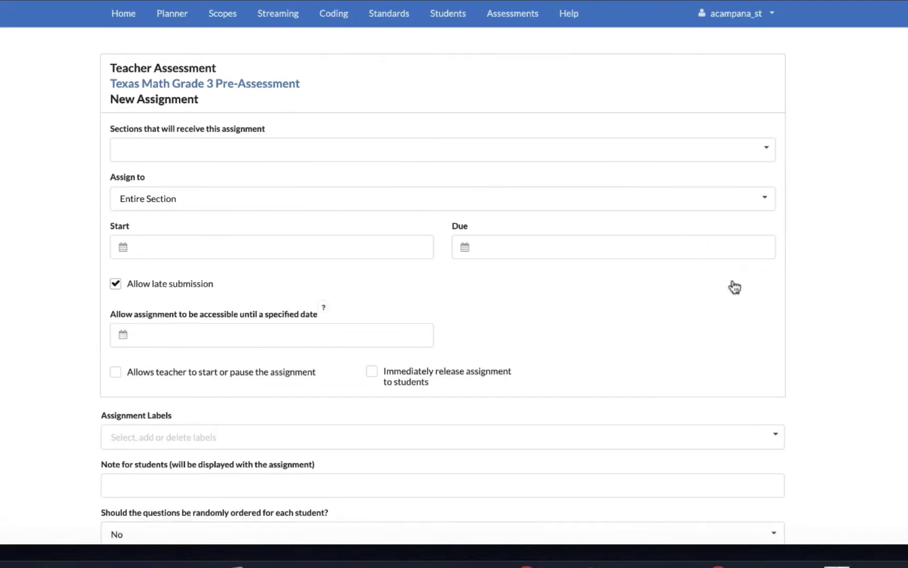
scroll(468, 326, down, 3)
scroll(469, 326, up, 2)
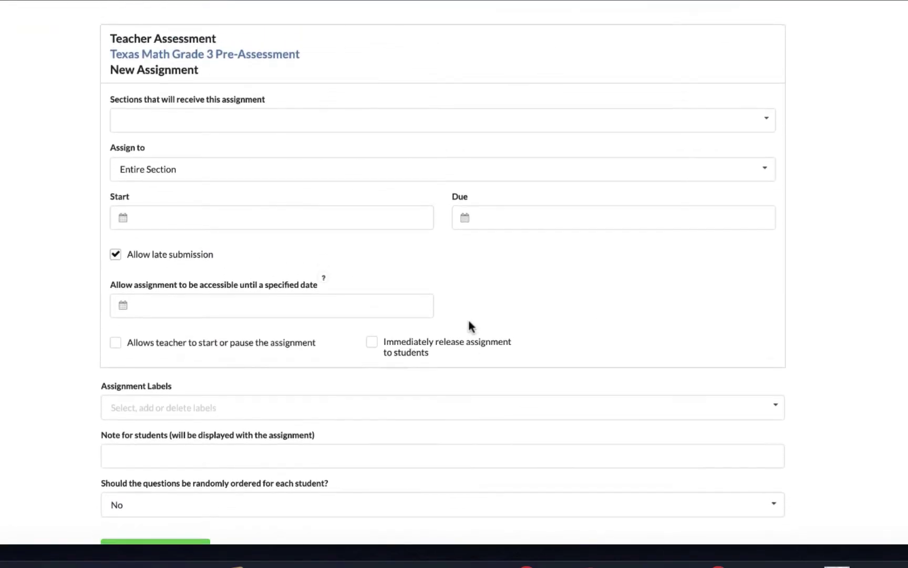
scroll(469, 326, up, 1)
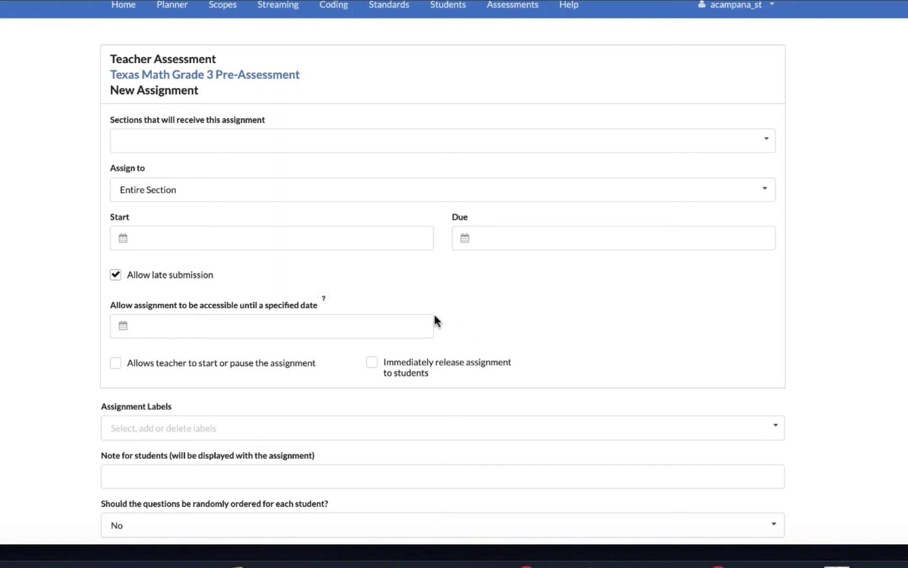
click(144, 142)
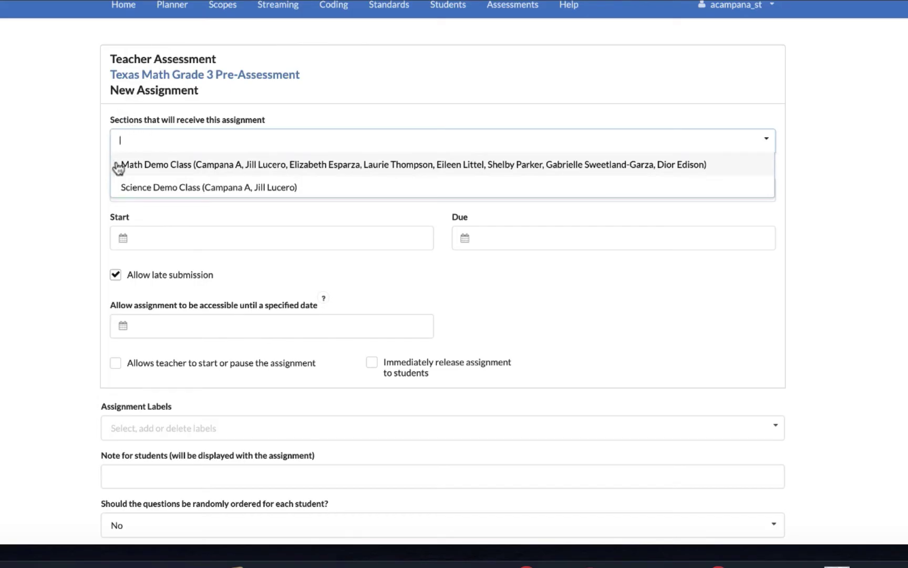
click(167, 166)
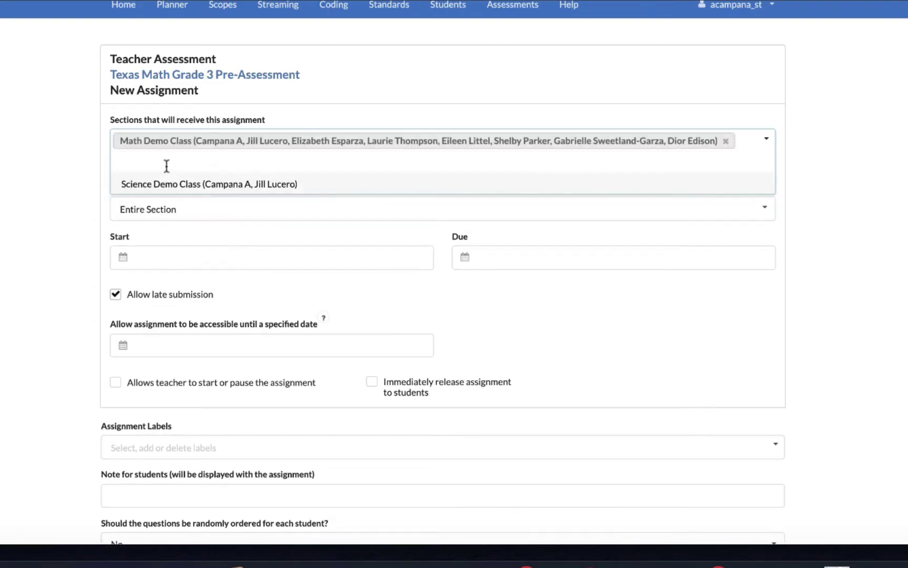
click(58, 191)
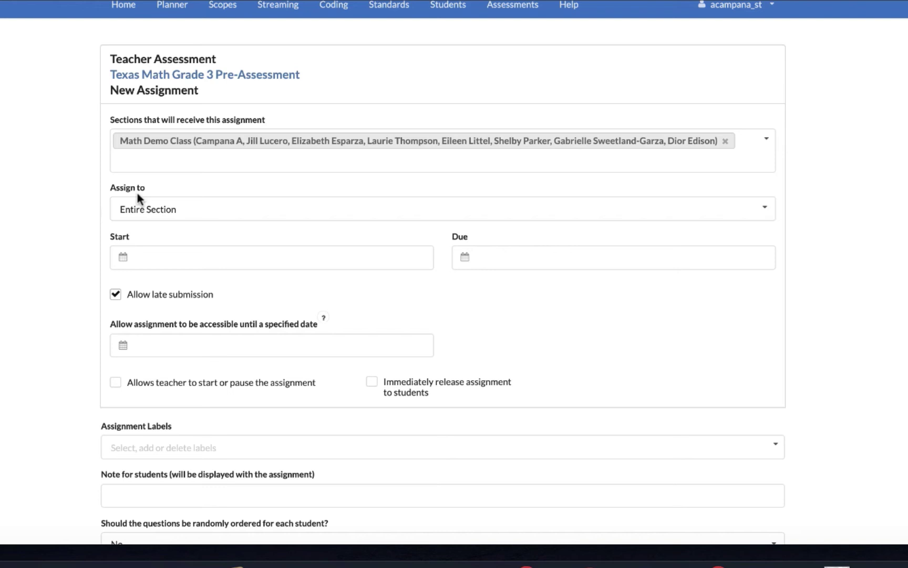
- Set the assignment recipients to Entire Section instead of individual students
click(199, 217)
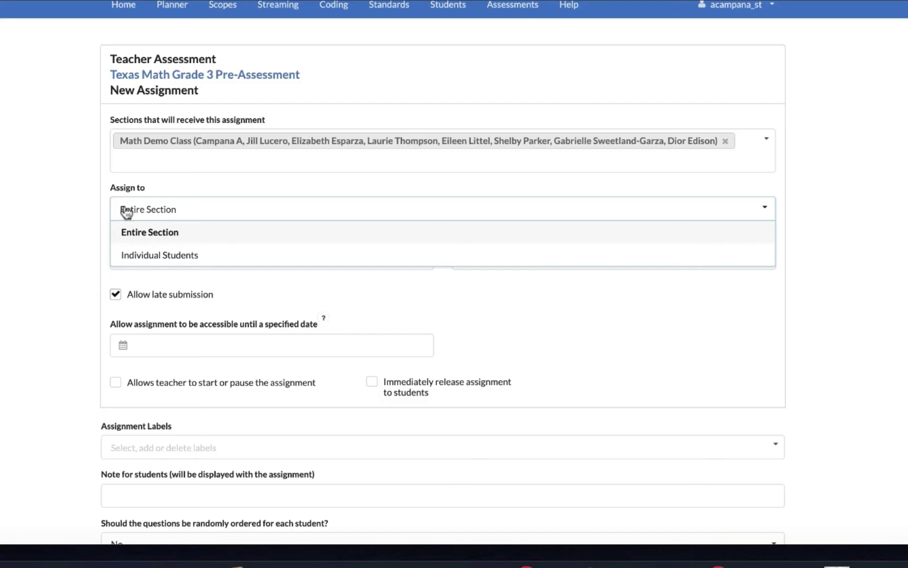
click(172, 258)
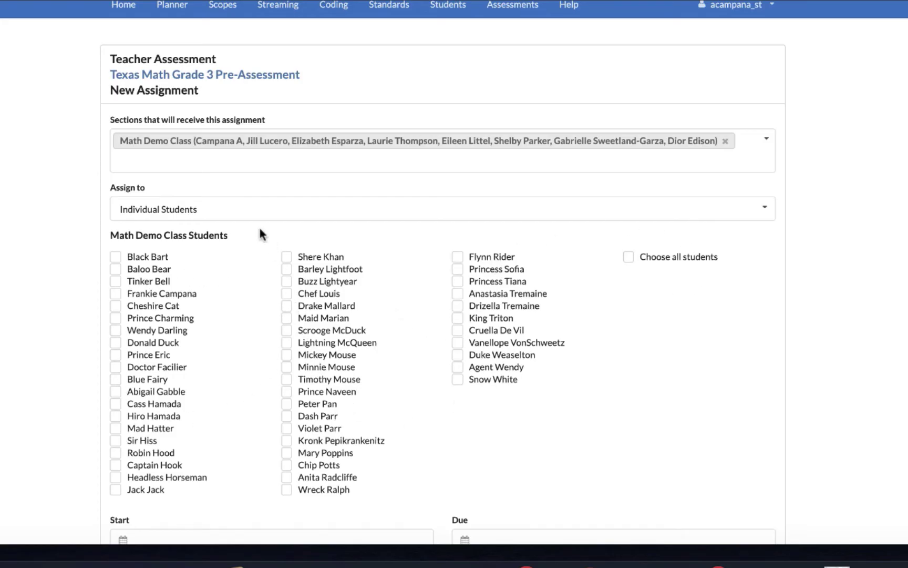
click(251, 212)
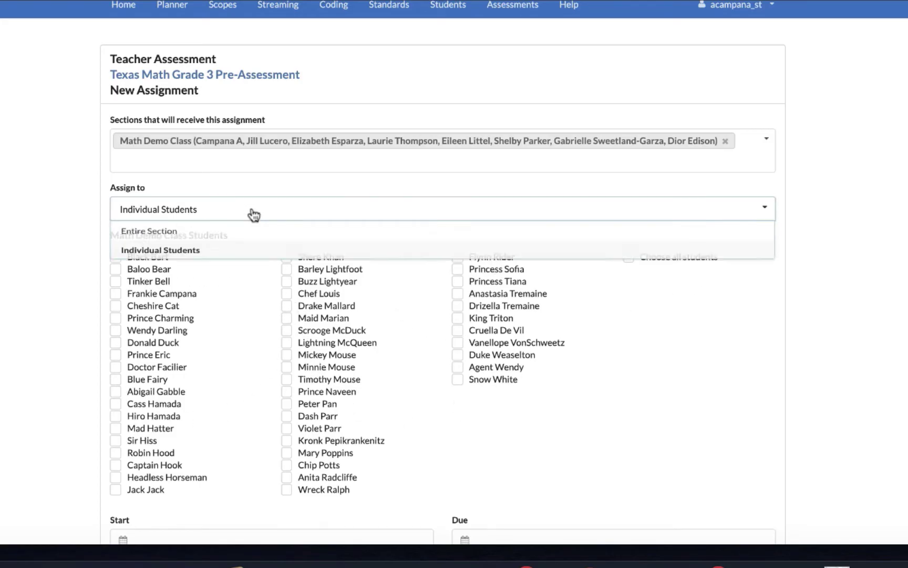
click(213, 233)
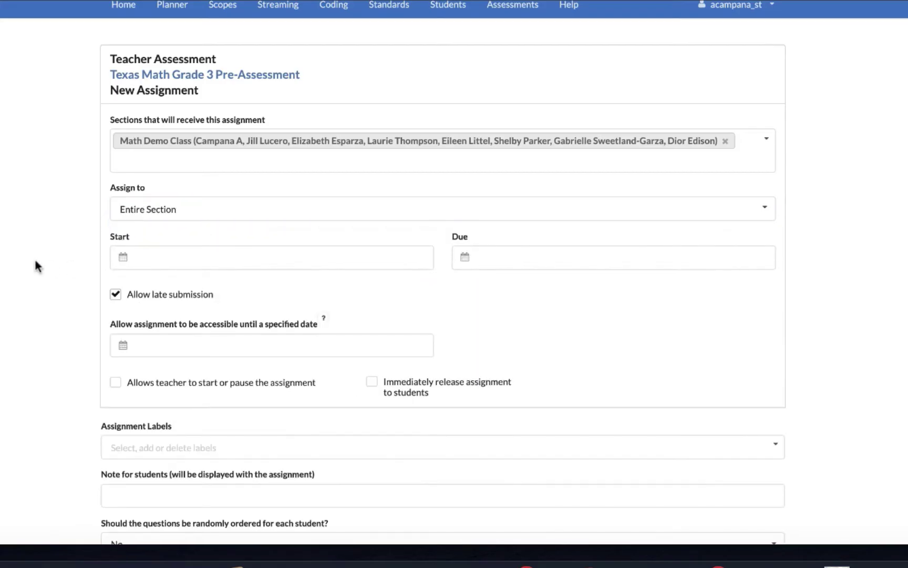
- Schedule the assignment start for September 10, 2020 at 7:00 AM, correcting an initial September 24 pick
scroll(37, 267, down, 2)
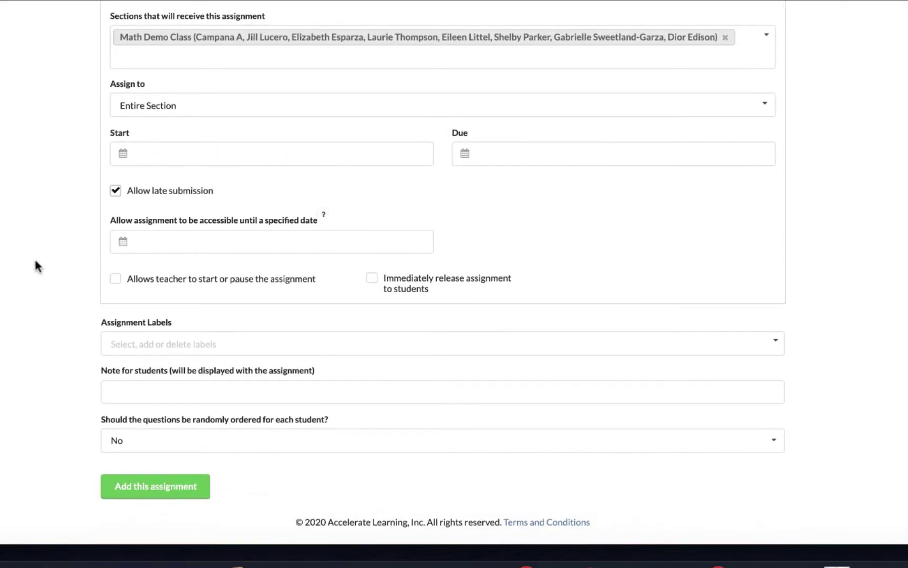
click(176, 152)
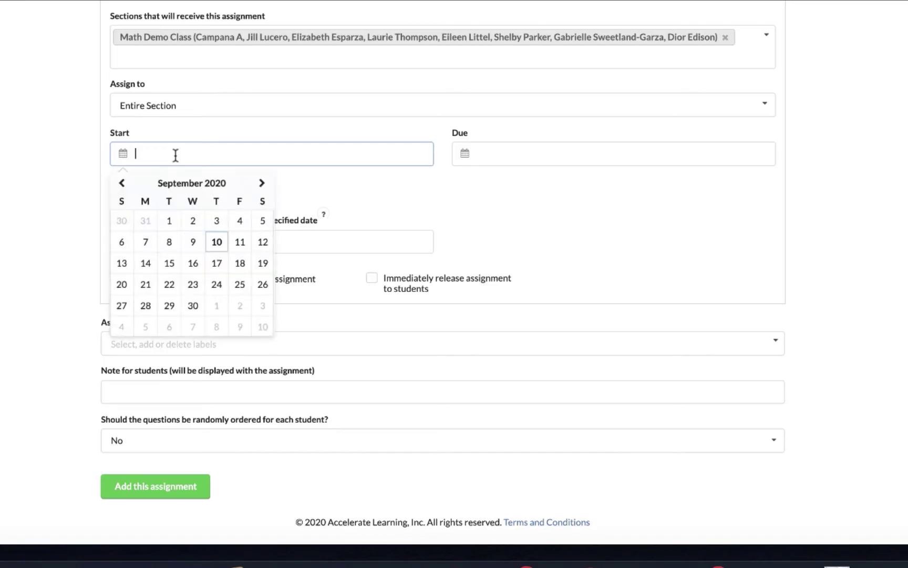
click(217, 287)
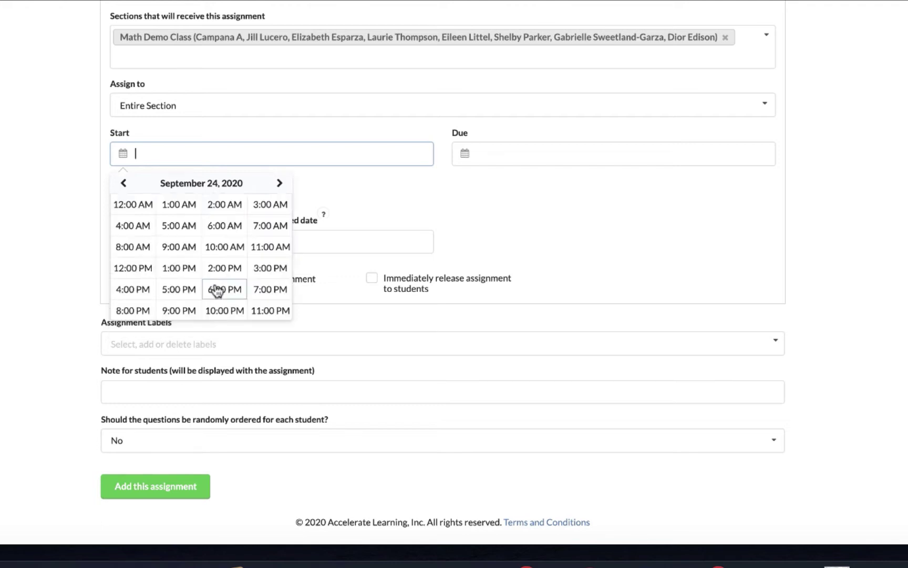
click(267, 230)
click(42, 255)
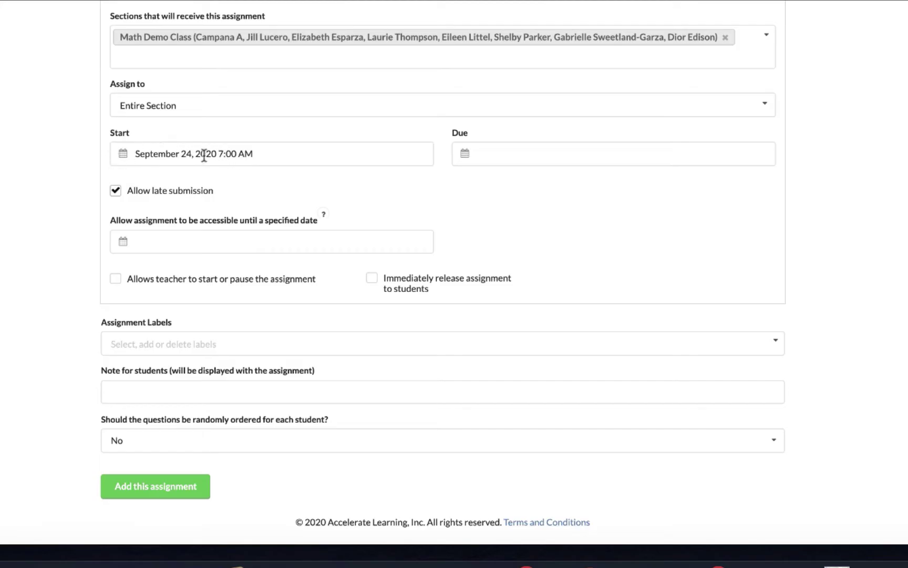
click(245, 154)
click(217, 241)
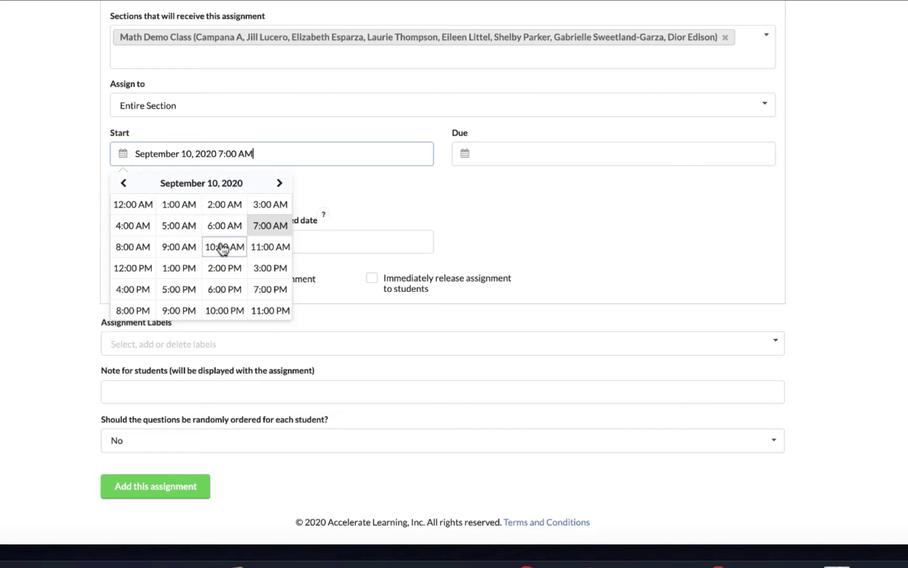
click(378, 203)
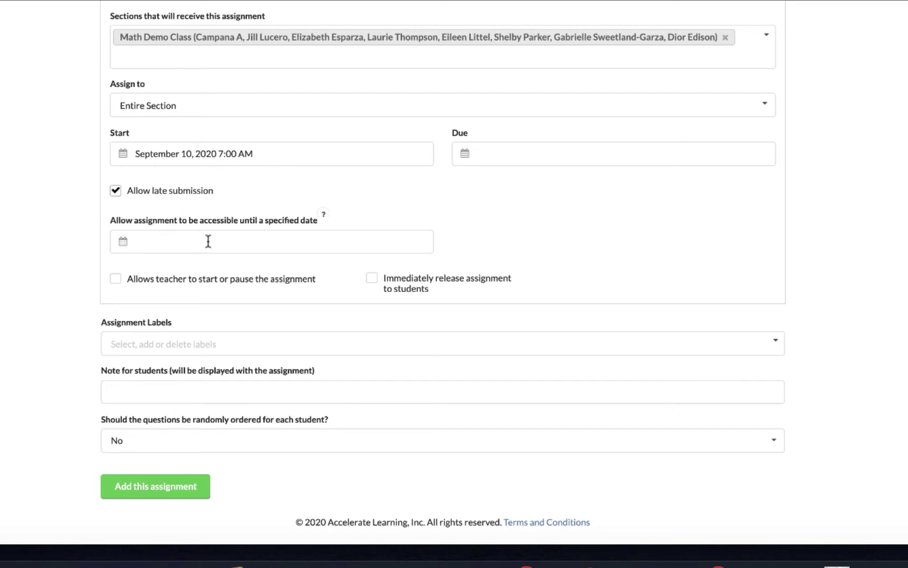
- Leave the accessible-until date and Assignment Labels blank, closing each picker without choosing
click(164, 242)
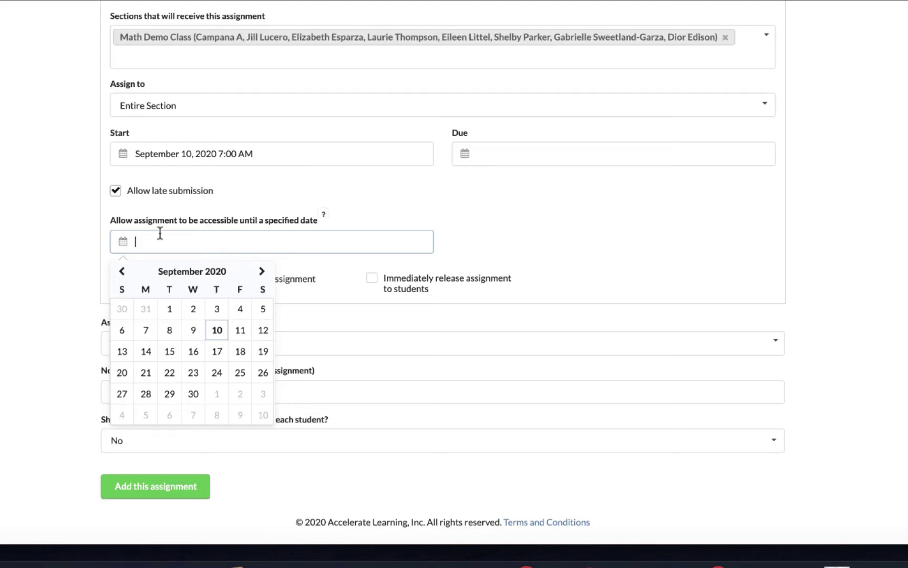
click(86, 253)
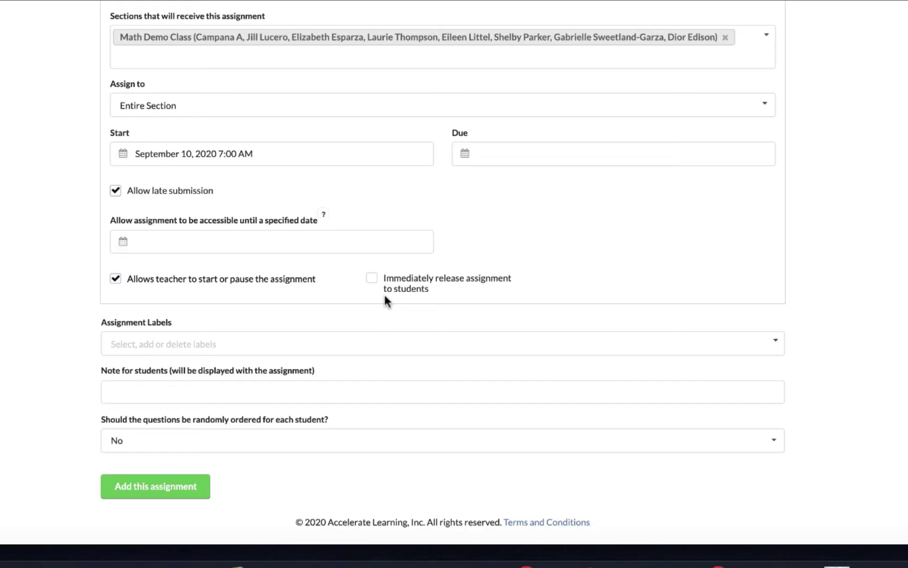
click(142, 342)
click(12, 361)
scroll(153, 388, down, 1)
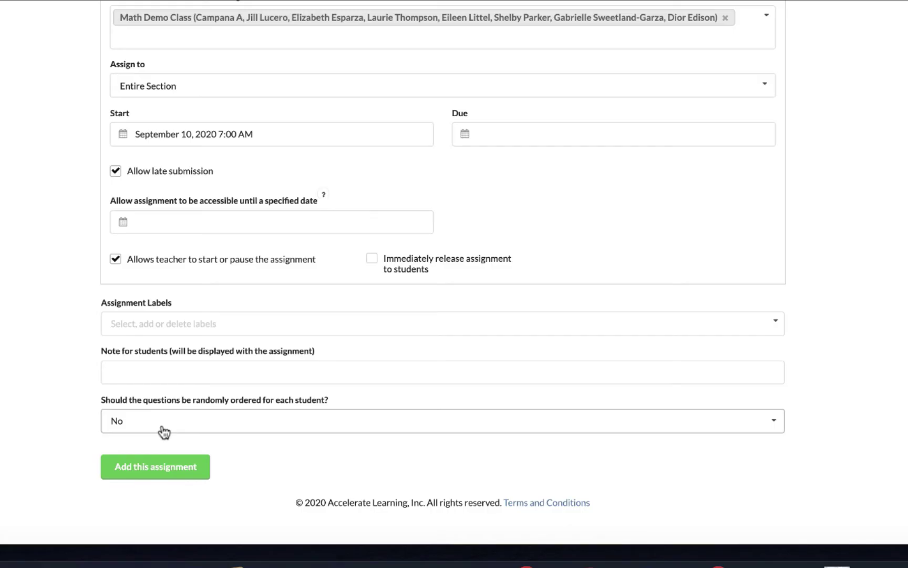
- Add the assignment and scroll down to the Pre-Assessment's Print Files list
click(153, 473)
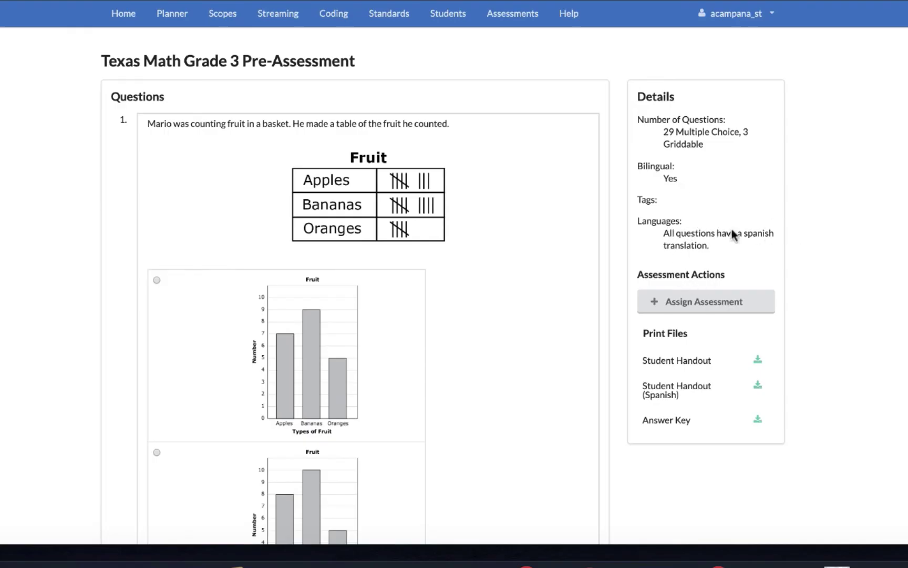
scroll(703, 247, down, 5)
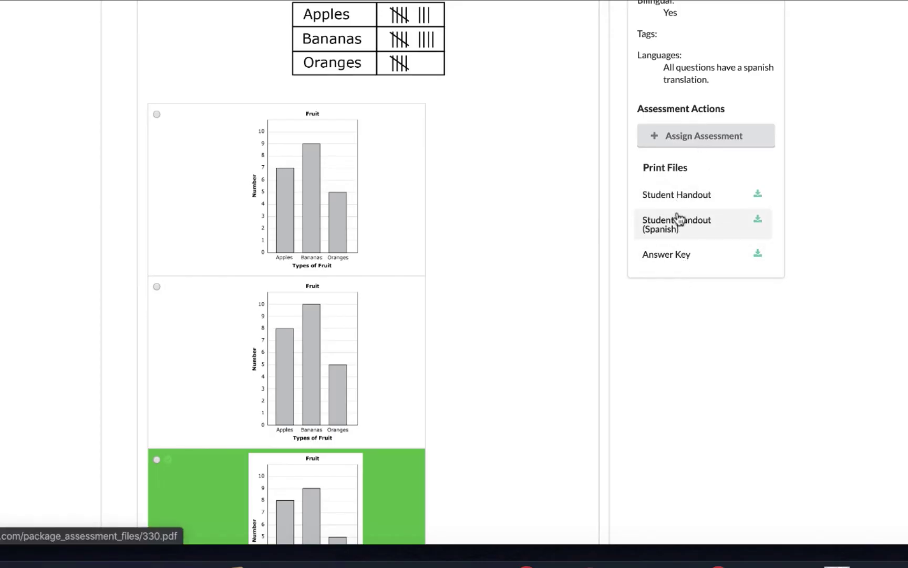
click(677, 258)
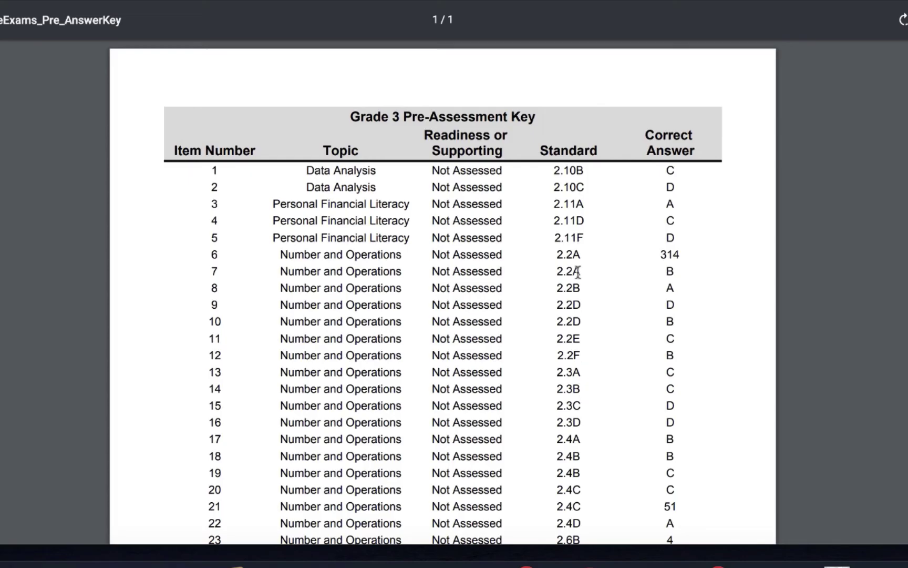
scroll(562, 397, down, 4)
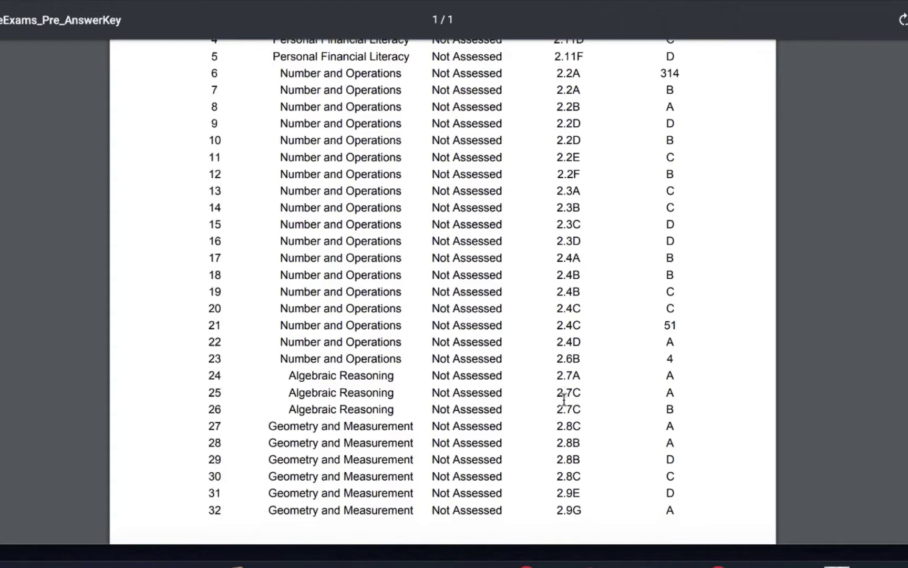
scroll(564, 399, down, 4)
scroll(564, 400, up, 8)
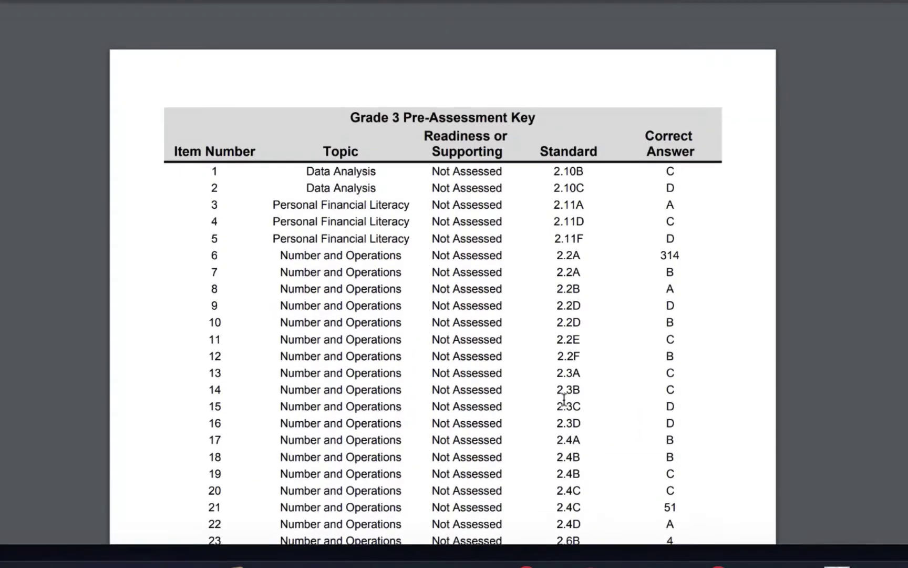
key(ctrl+w)
scroll(89, 245, up, 4)
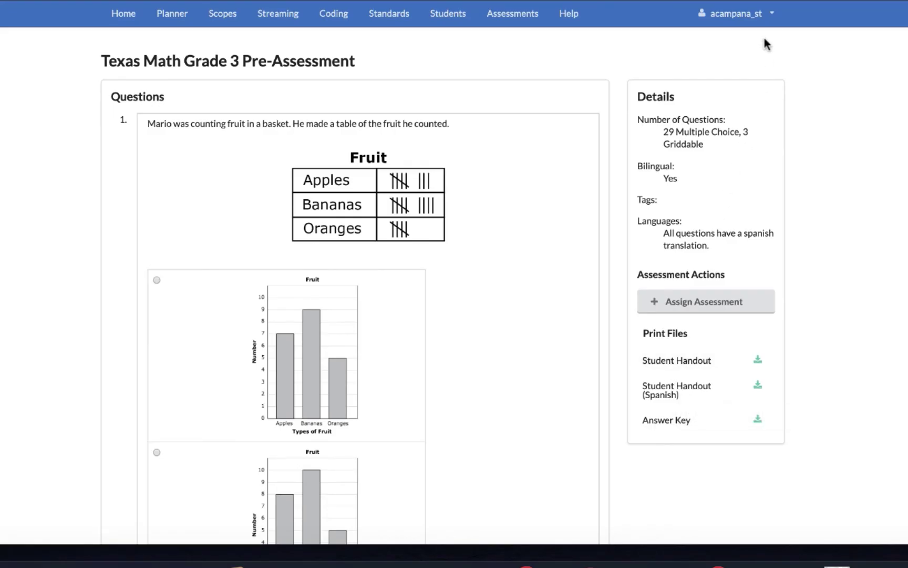
- Log out of the teacher account and enter the student's username and password
click(768, 15)
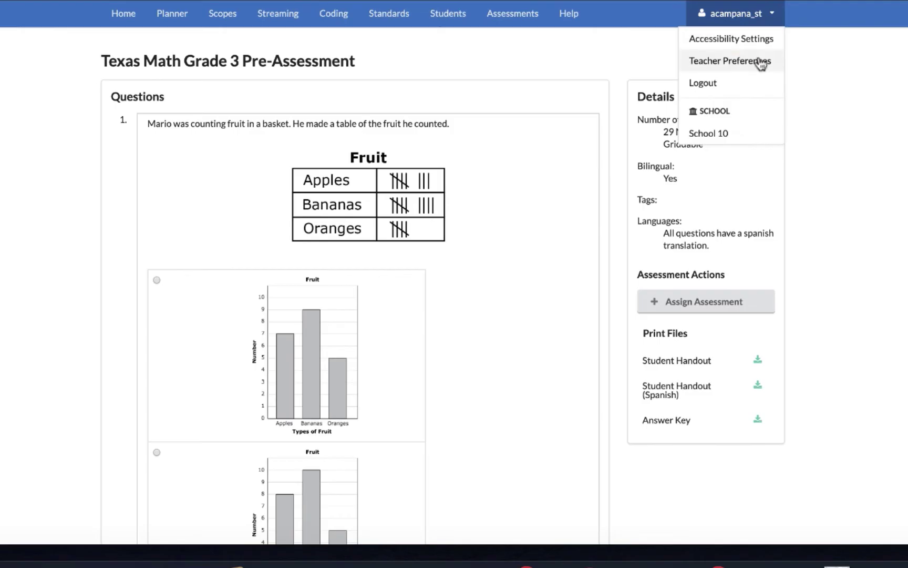
click(728, 84)
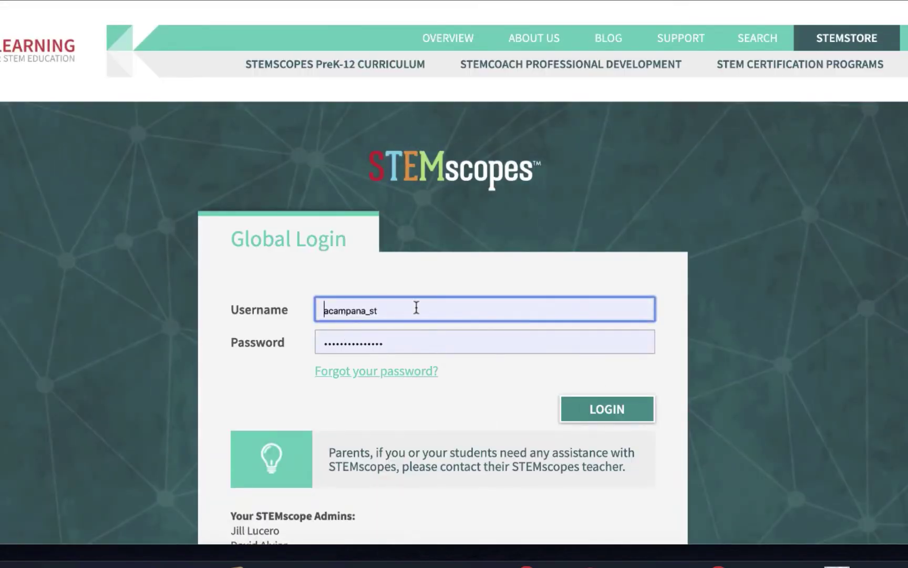
drag(416, 307, 322, 310)
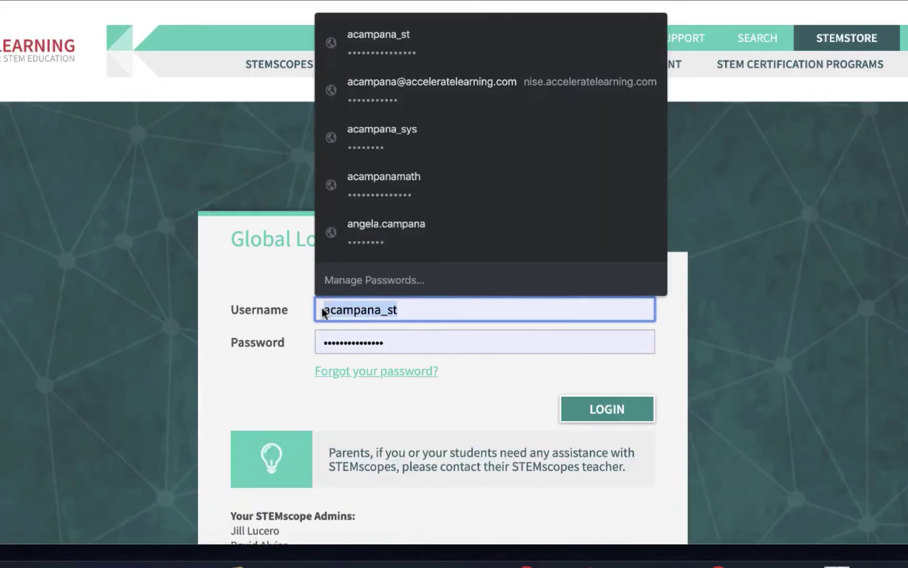
text(tinkerbe)
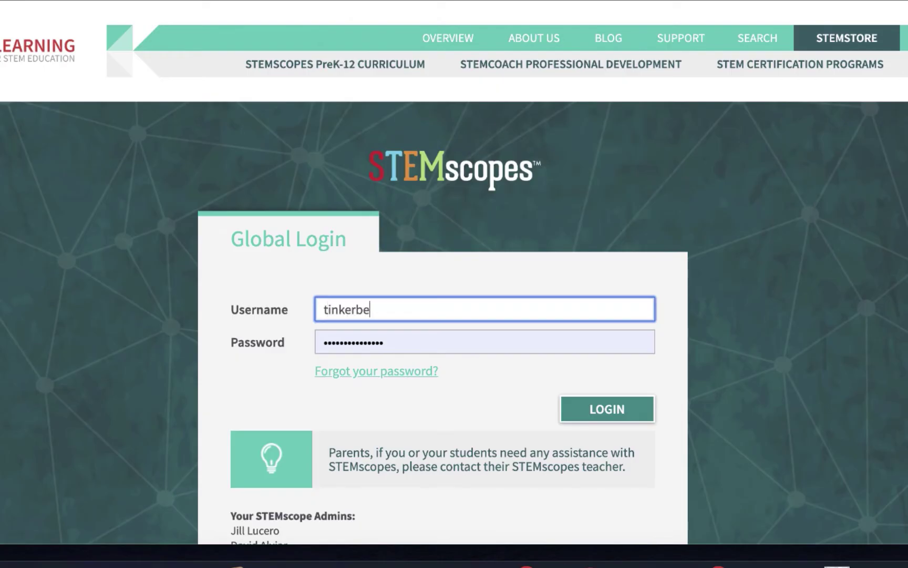
text(ll)
key(Tab)
text(•••••••••)
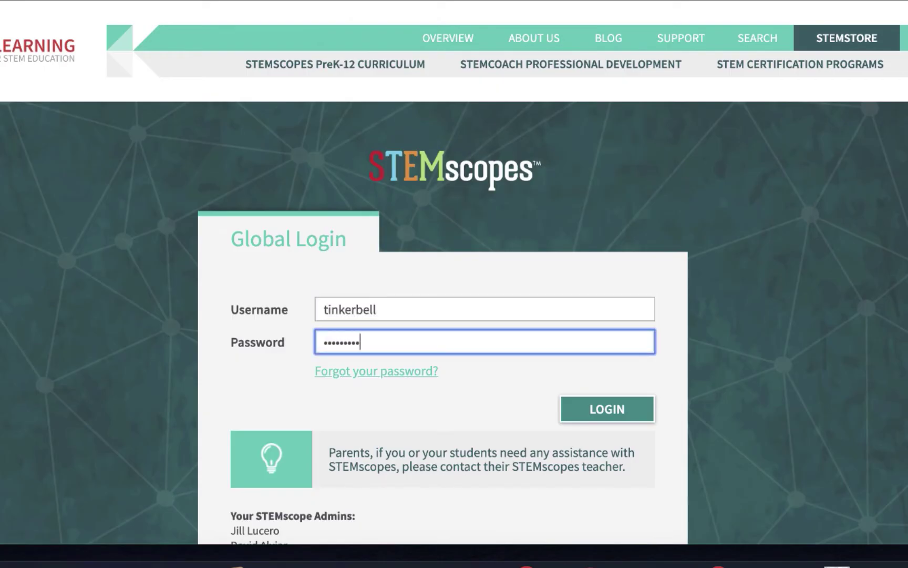
text(•)
click(617, 415)
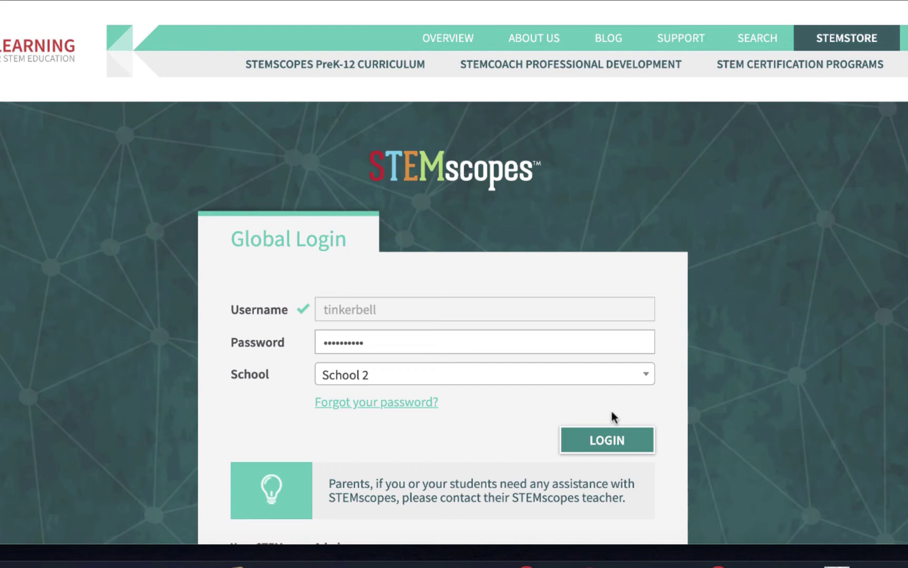
- Choose School 10 and log in as the student
key(Down)
click(465, 376)
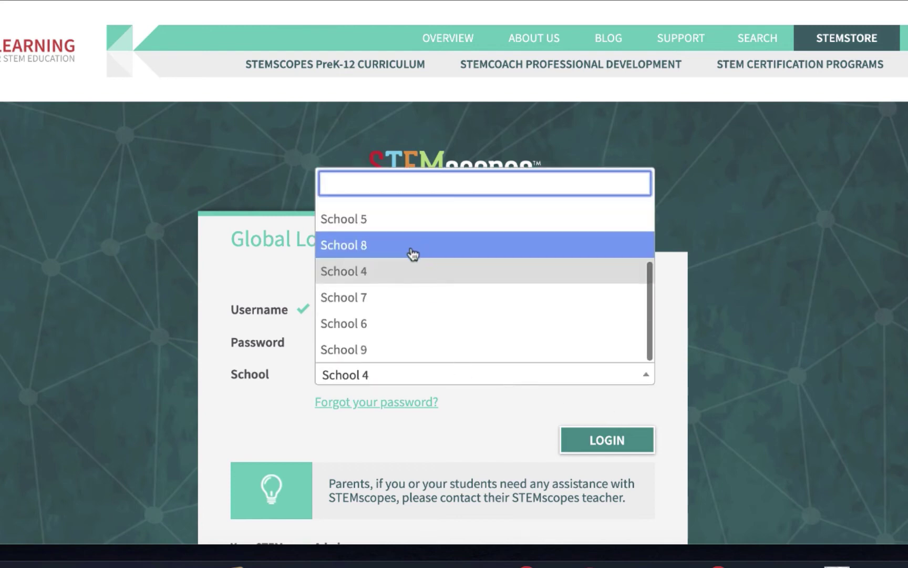
scroll(405, 284, down, 3)
scroll(386, 180, up, 3)
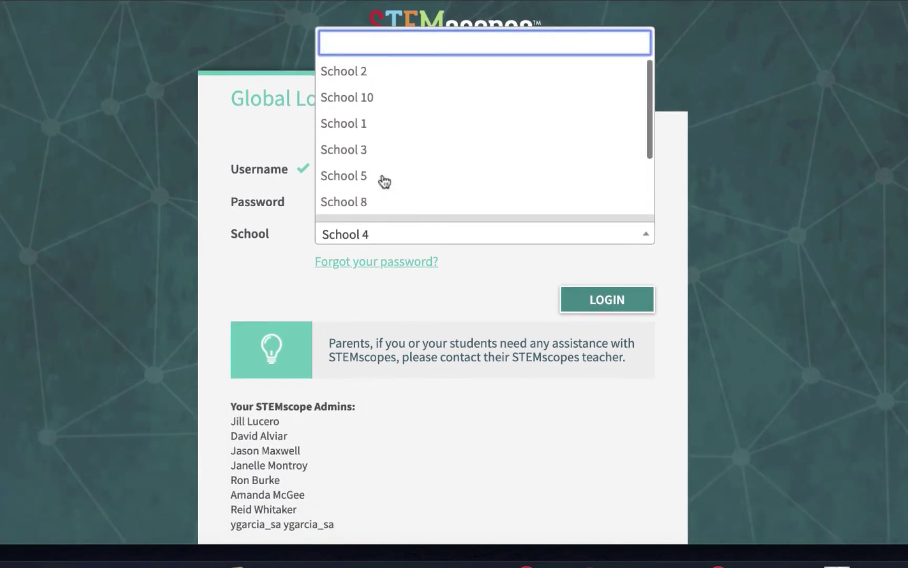
click(367, 99)
click(614, 300)
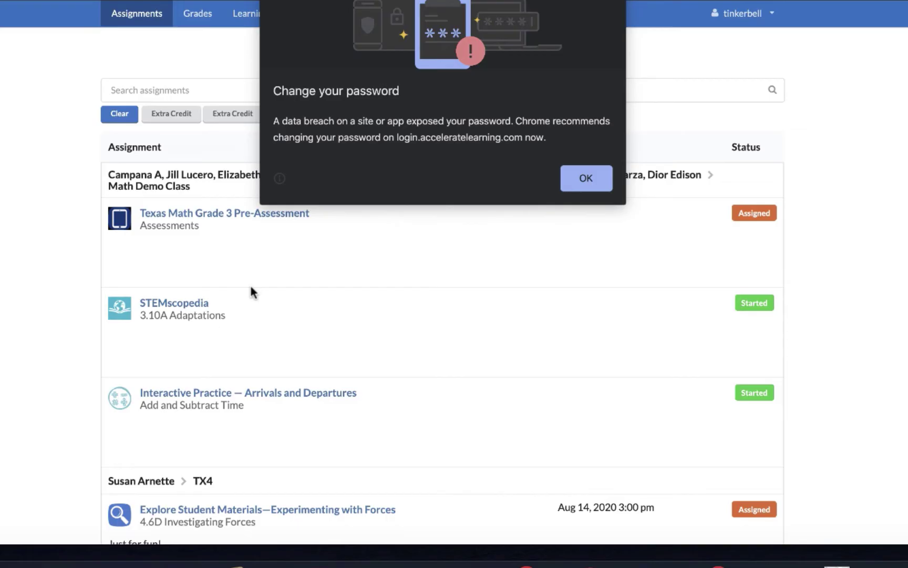
- Dismiss Chrome's password warning and open the Texas Math Grade 3 Pre-Assessment
click(590, 185)
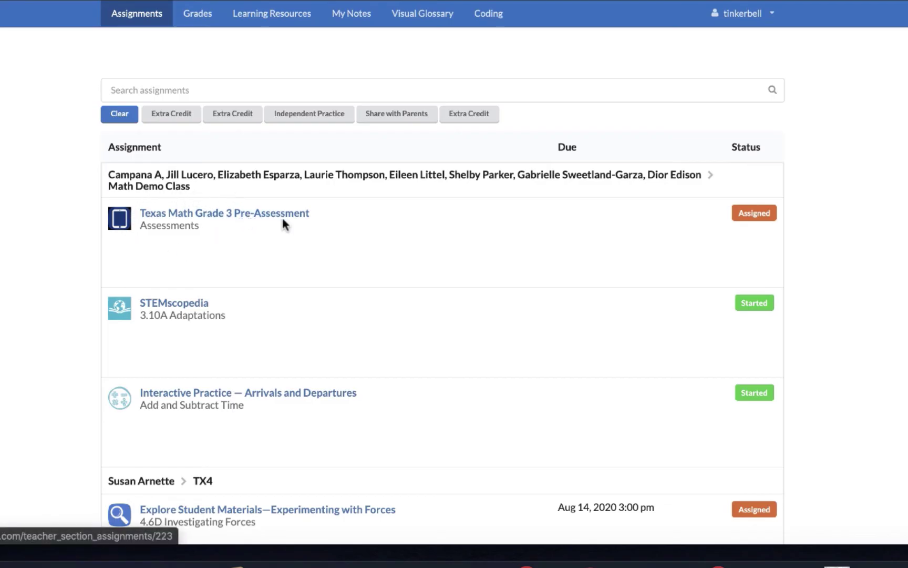
click(247, 219)
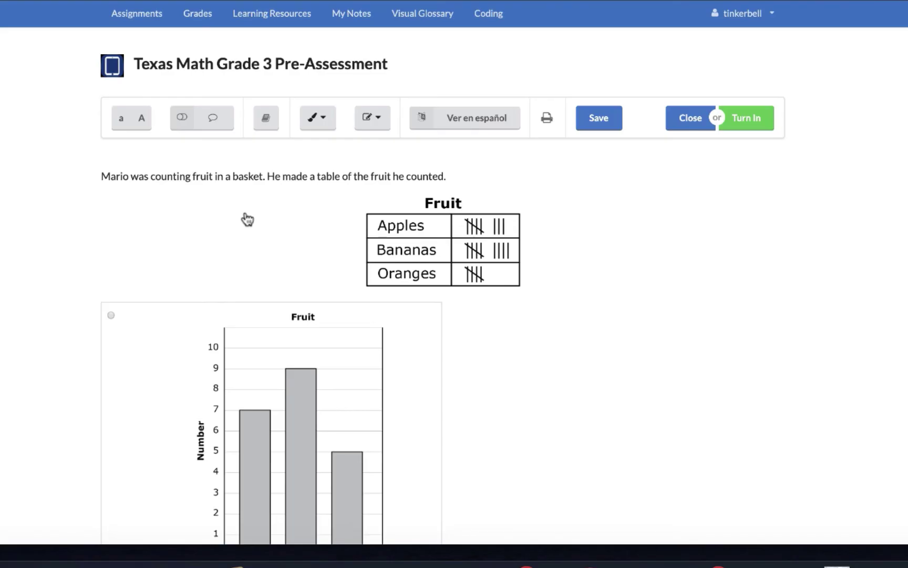
- Enlarge then restore the question text size, and turn read-aloud on
click(337, 120)
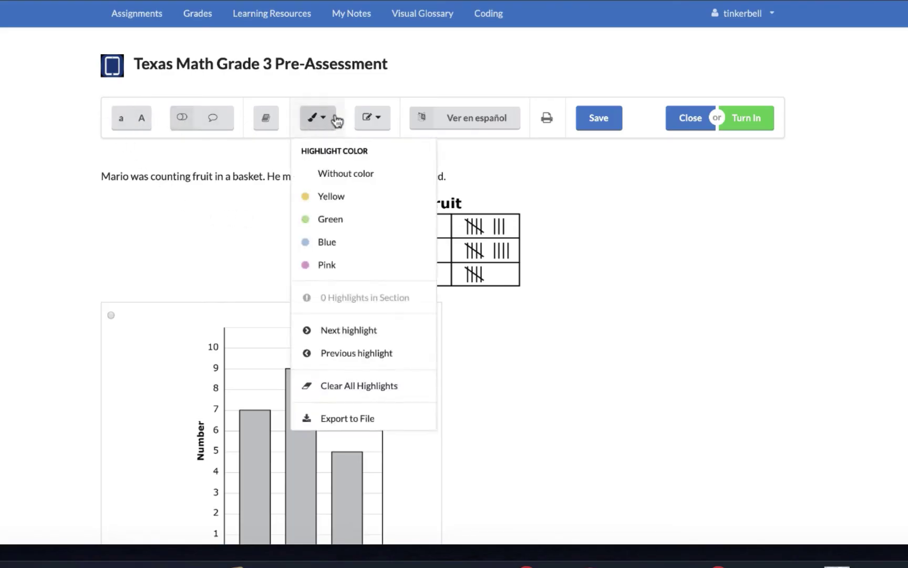
click(142, 119)
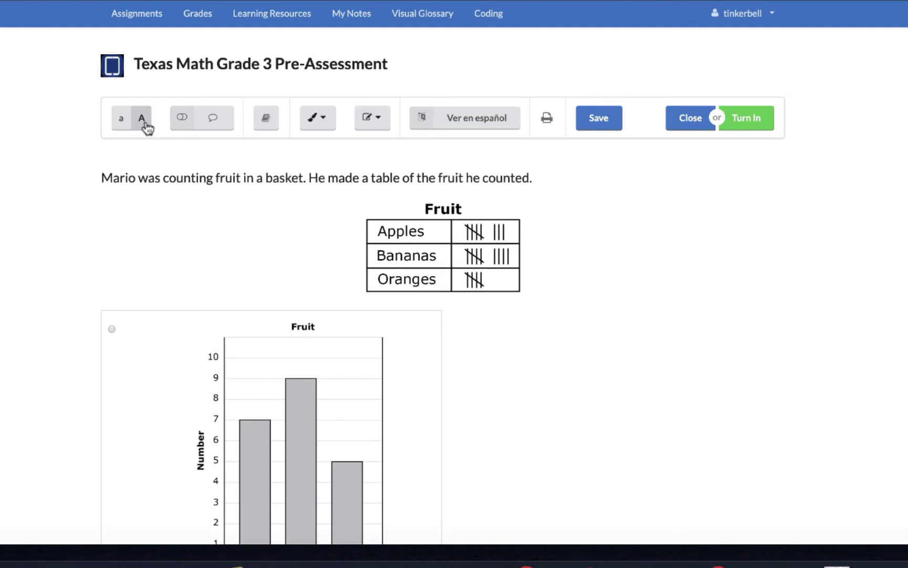
click(121, 121)
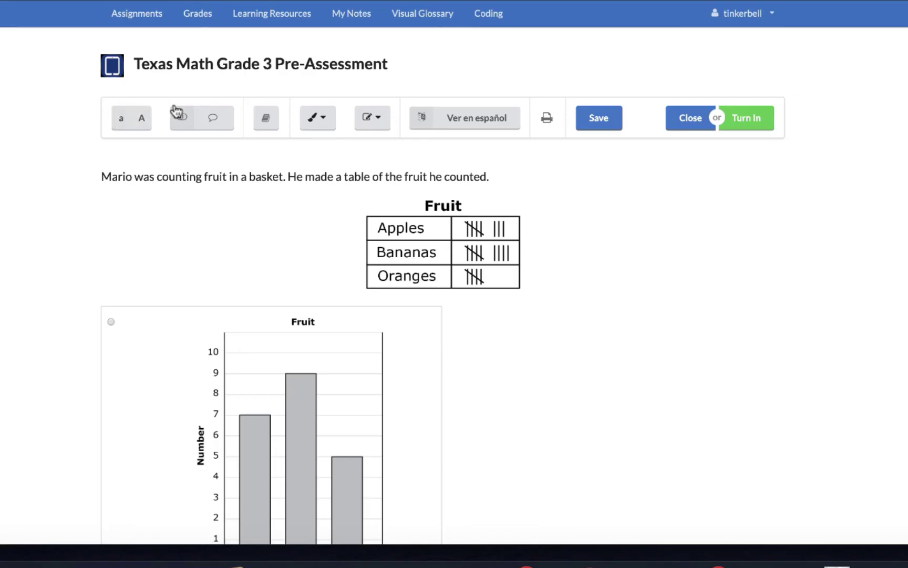
click(182, 120)
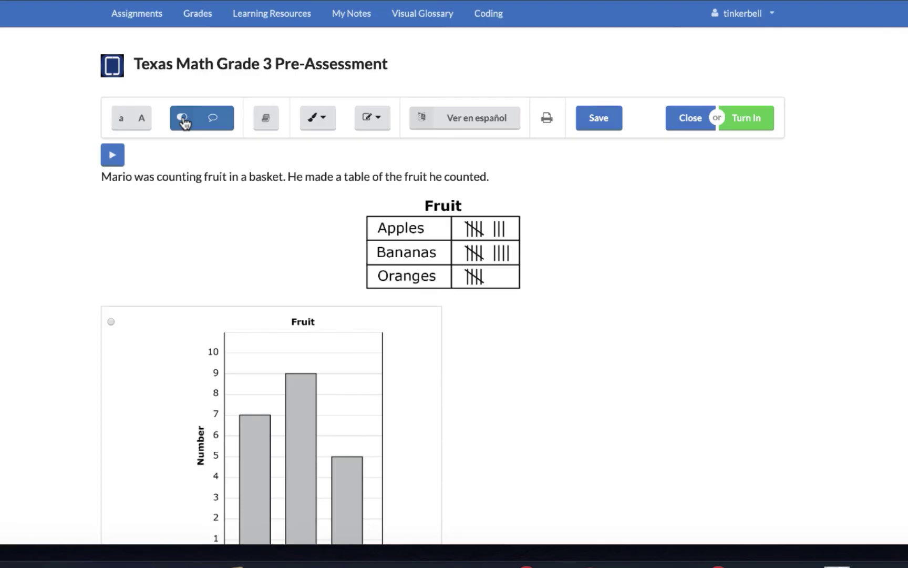
click(183, 121)
click(183, 122)
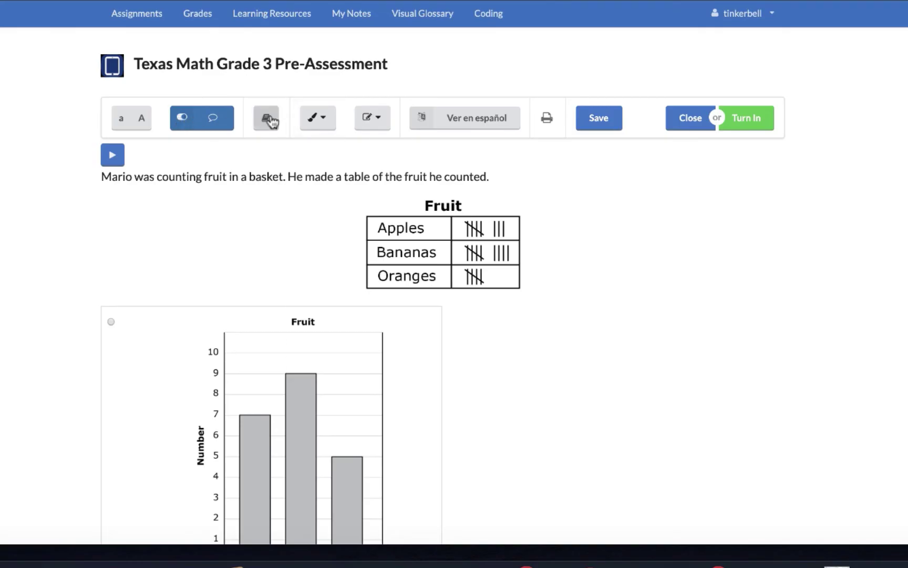
- Preview the highlight colour and comment options without applying any
click(317, 118)
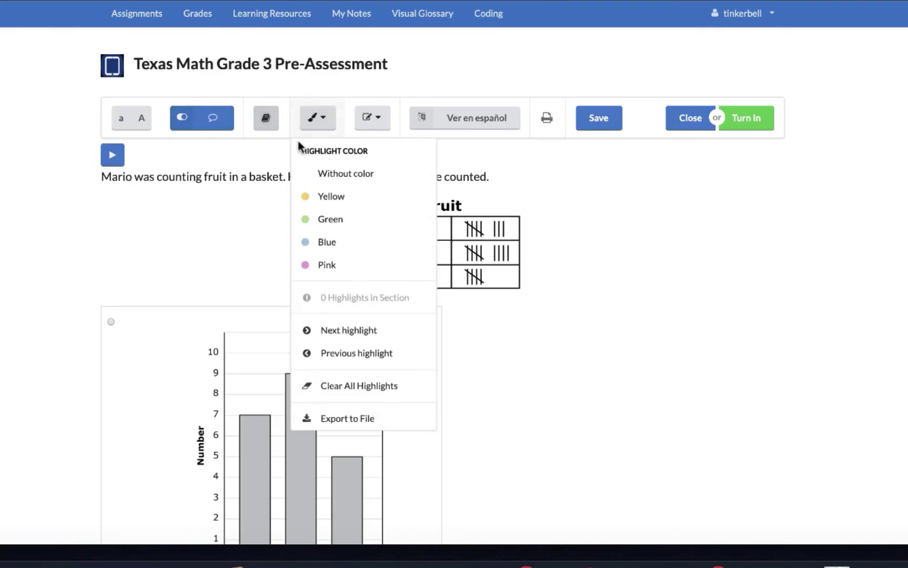
click(317, 117)
click(322, 118)
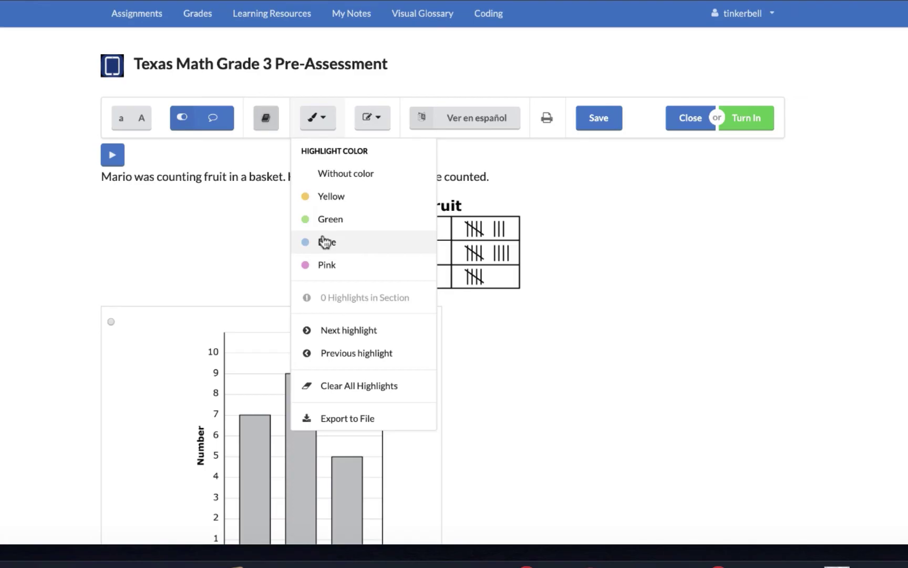
click(369, 116)
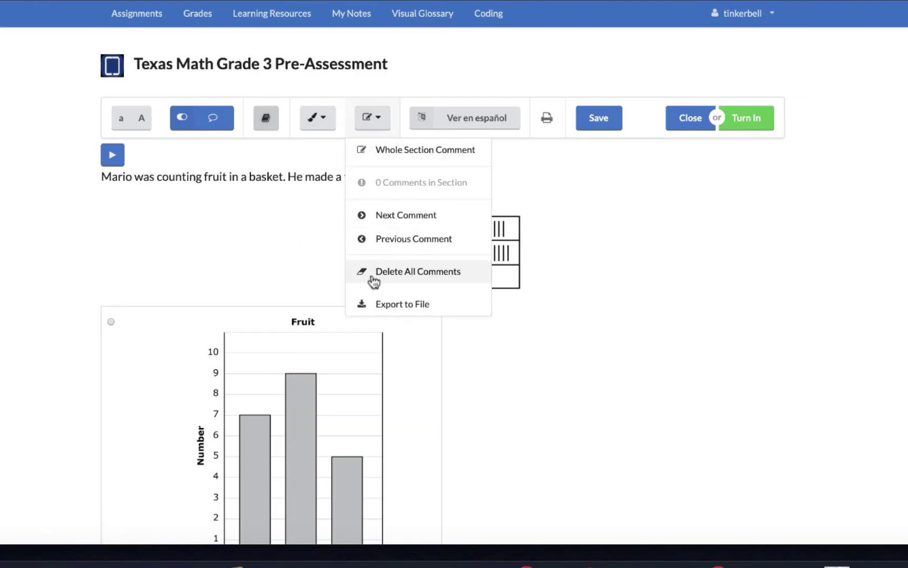
click(318, 118)
click(358, 124)
click(358, 124)
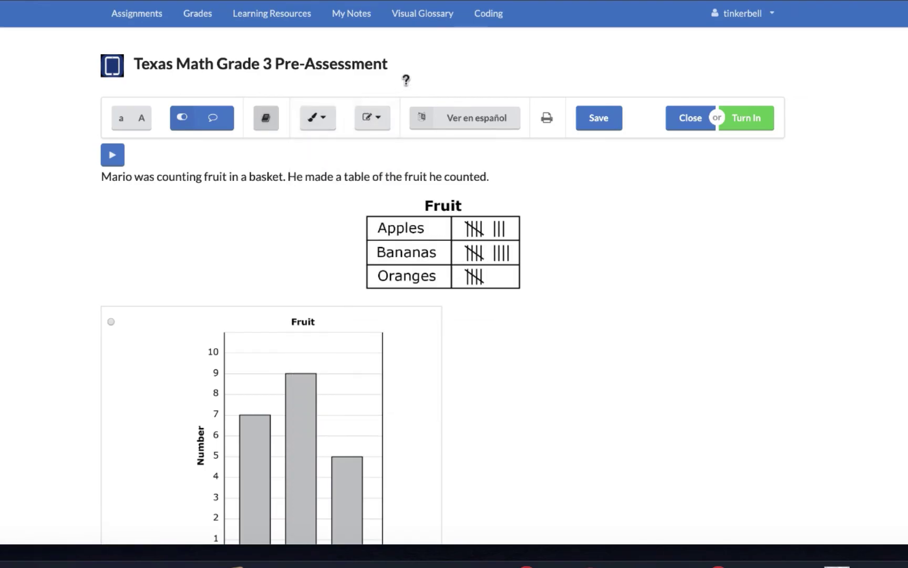
click(318, 119)
- View the assessment in Spanish and advance to the favorite-sandwich question
click(459, 124)
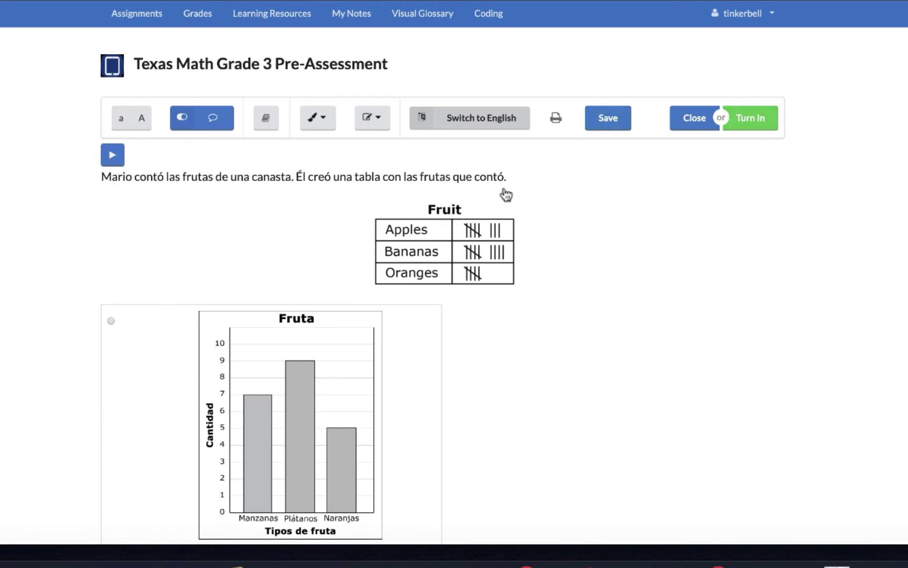
scroll(463, 227, down, 15)
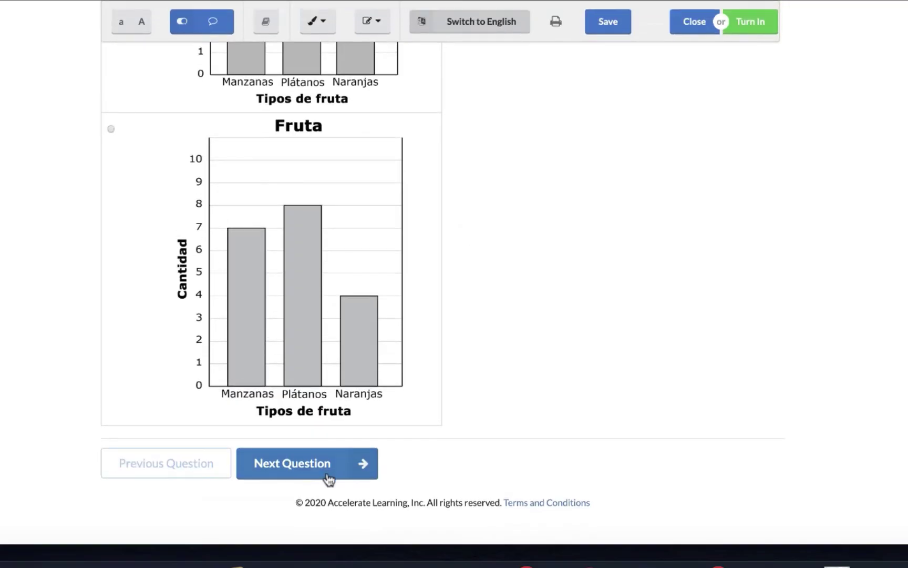
click(326, 465)
scroll(360, 380, down, 2)
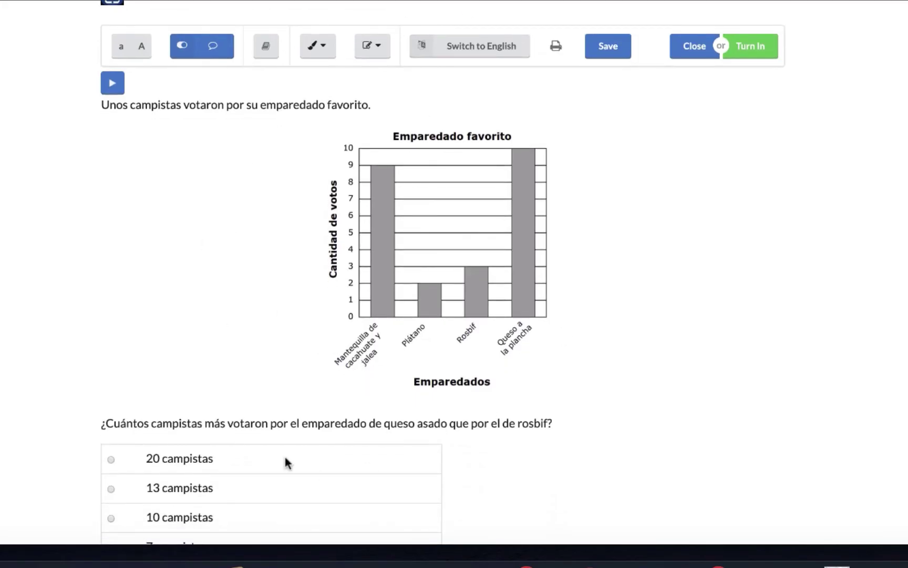
scroll(284, 455, down, 3)
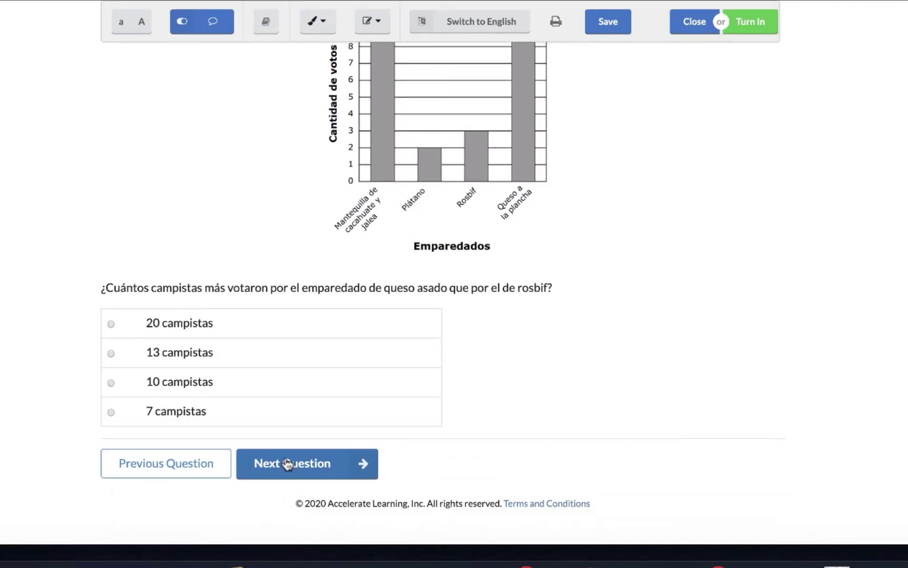
scroll(286, 464, up, 5)
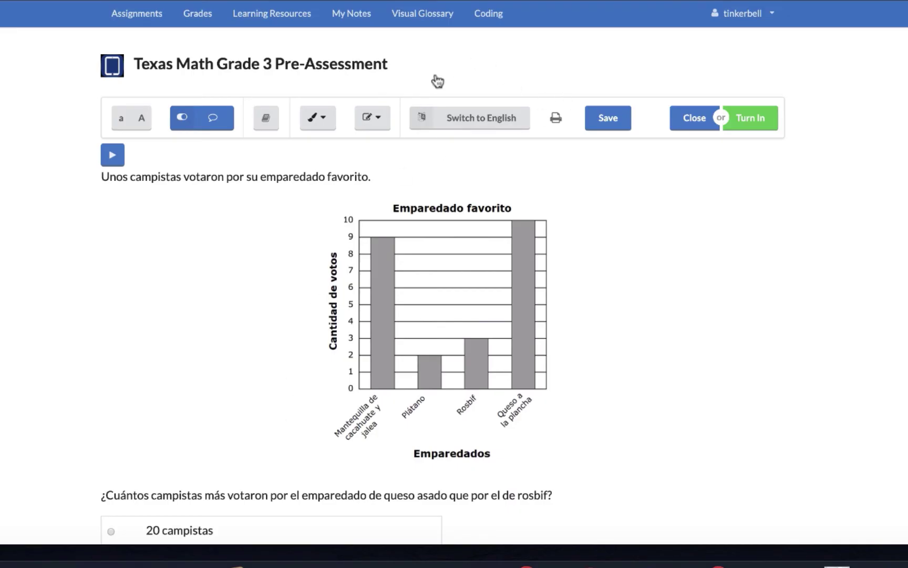
- Check the comment options, then switch the sandwich question back to English
click(372, 118)
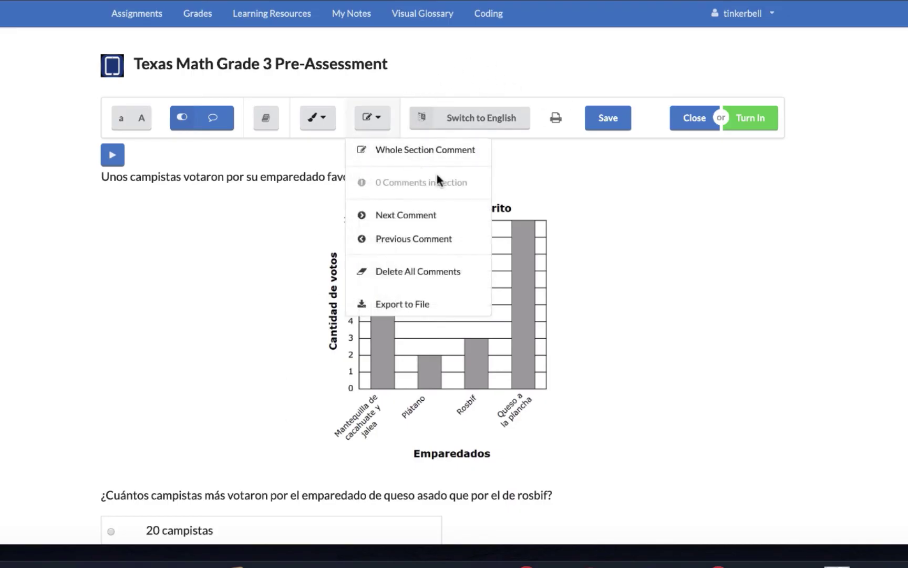
scroll(438, 179, down, 4)
scroll(439, 181, up, 2)
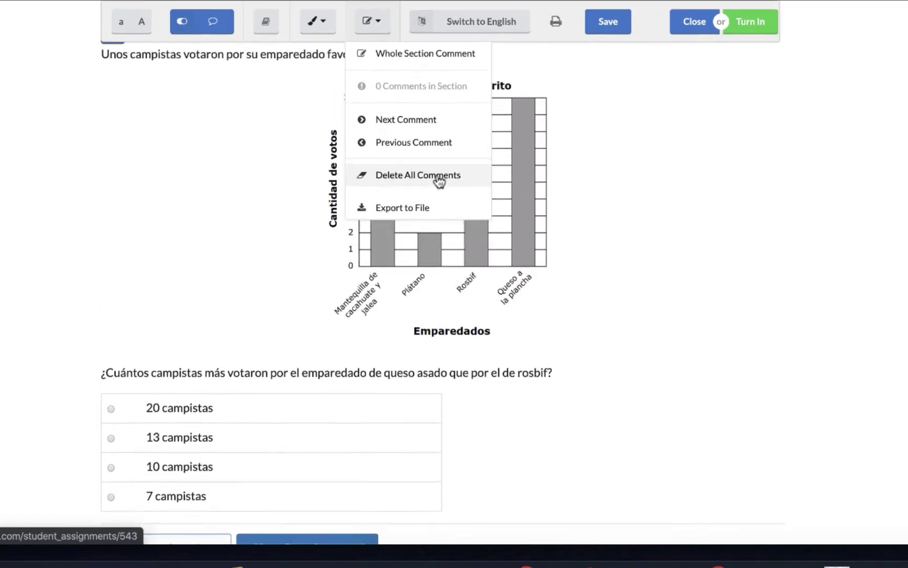
scroll(439, 180, up, 3)
click(308, 39)
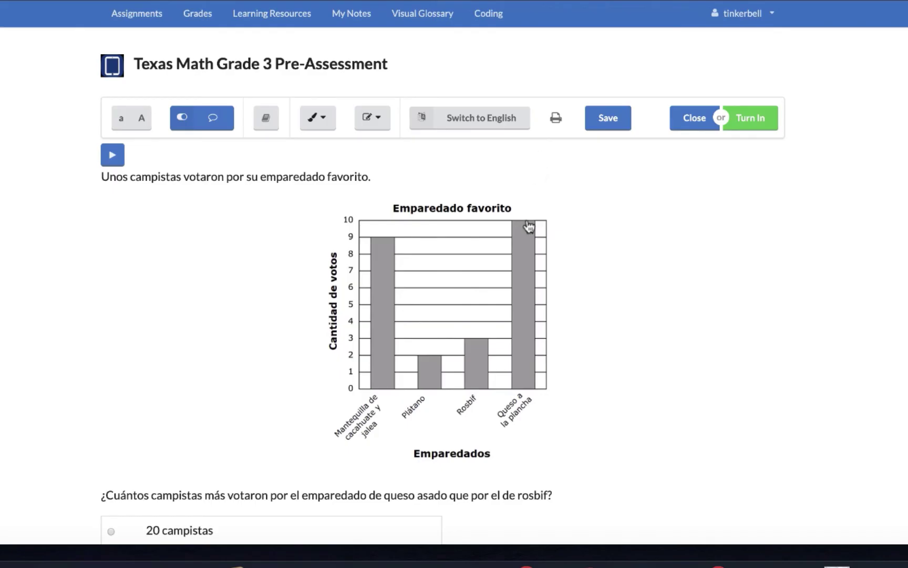
scroll(377, 138, down, 1)
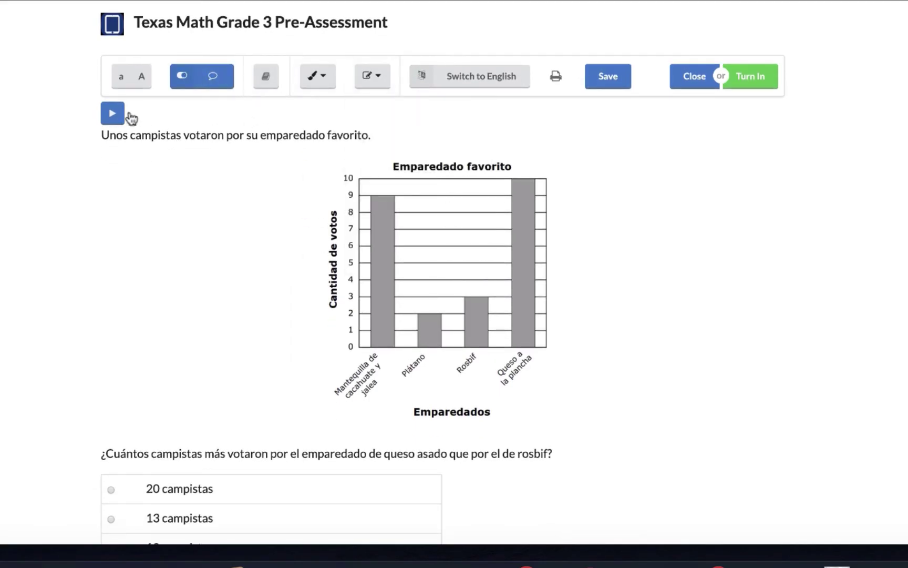
click(418, 76)
scroll(320, 97, up, 1)
mouse_move(358, 150)
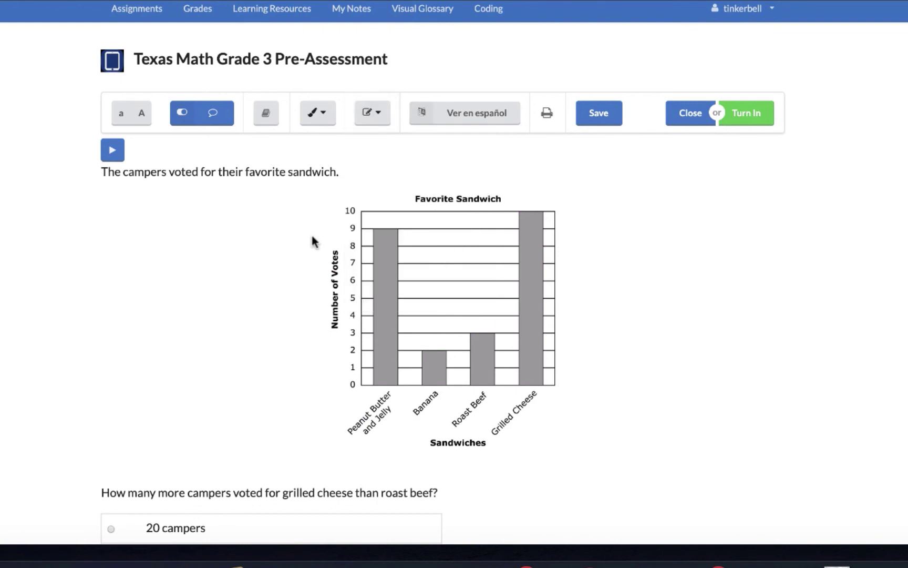
- Review the clock question, then turn in the Texas Math Grade 3 Pre-Assessment
scroll(312, 241, down, 1)
scroll(311, 241, up, 1)
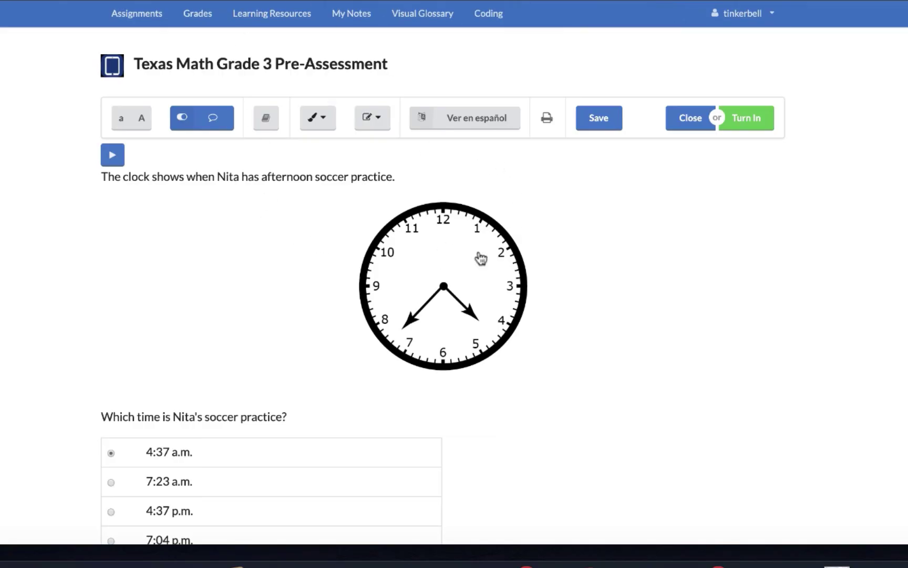
scroll(367, 221, down, 1)
scroll(367, 222, down, 2)
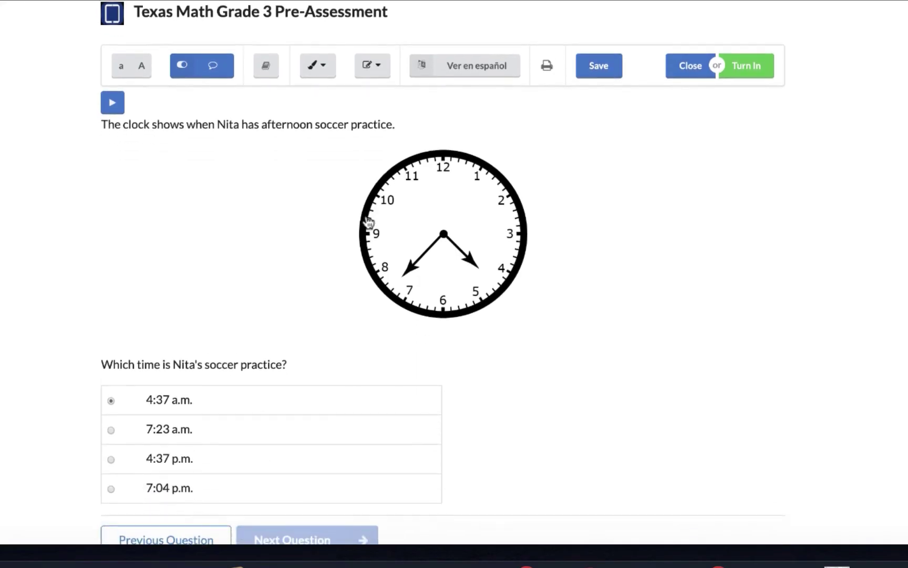
scroll(368, 221, up, 2)
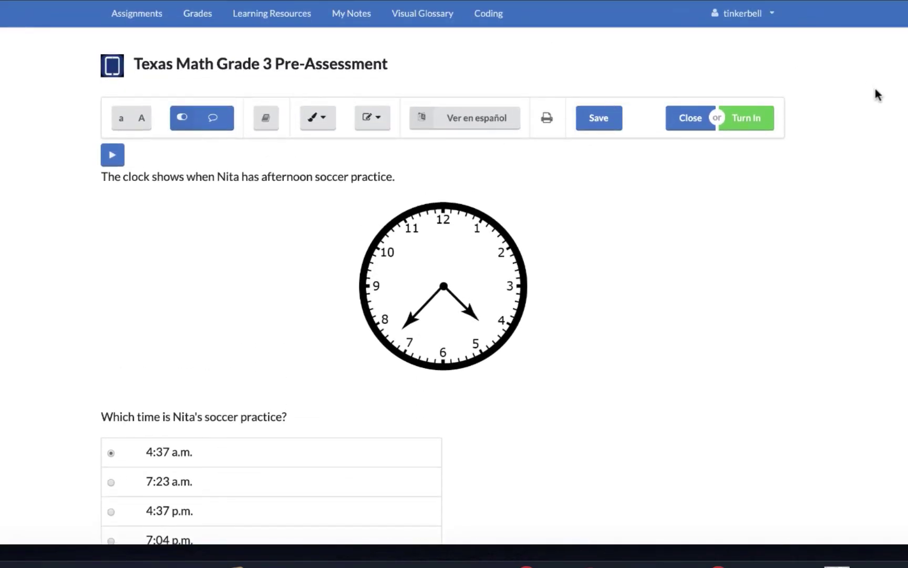
click(754, 129)
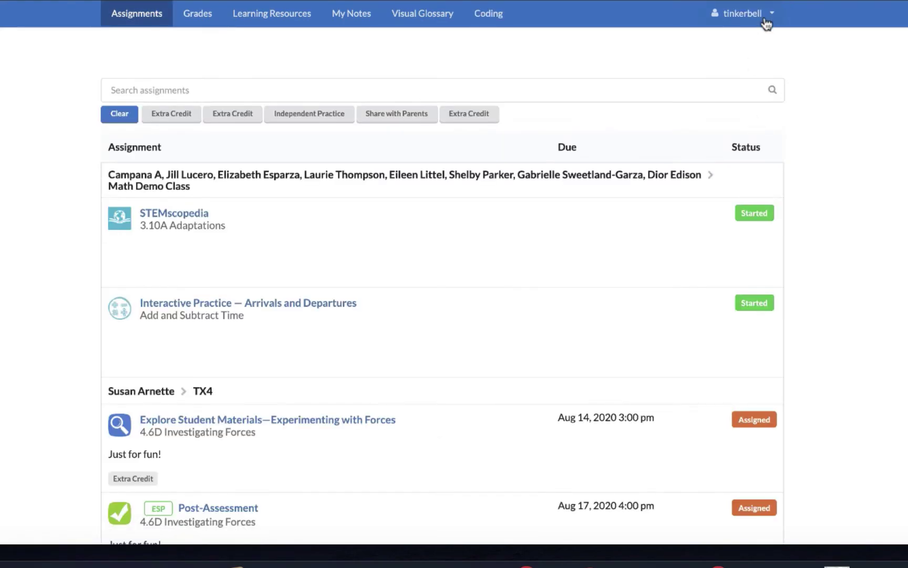
- Log out of the student account and log back in with the teacher account
click(767, 24)
click(703, 65)
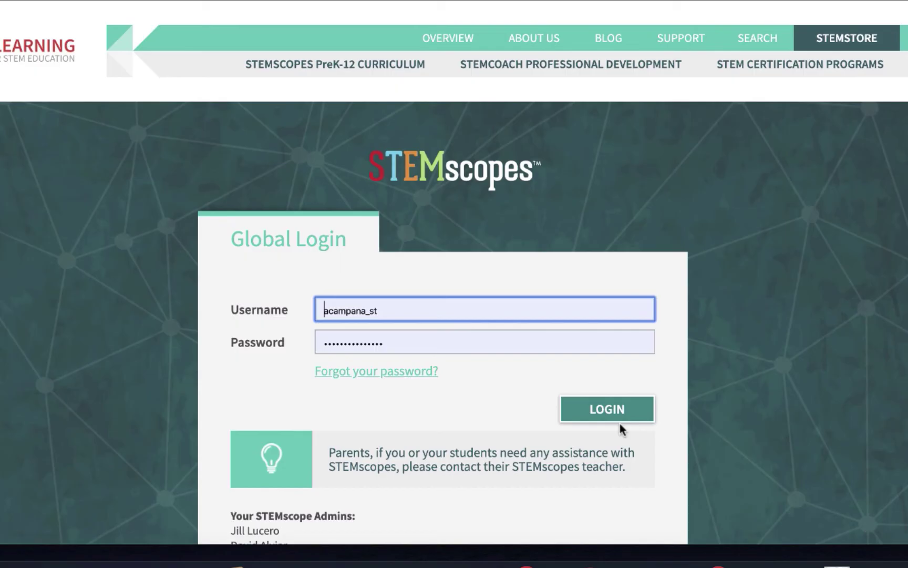
click(621, 411)
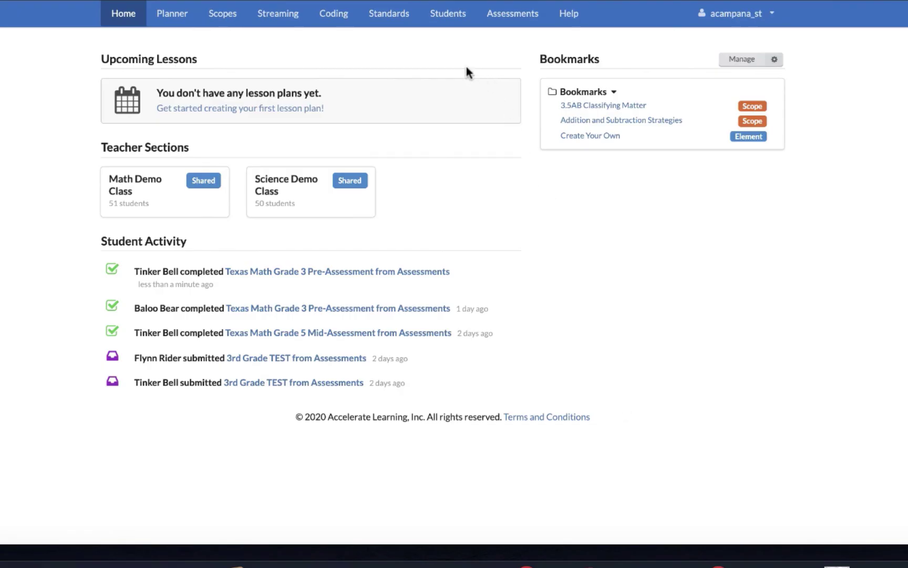
- Switch to the Math Demo Class section and show its Assignments list
click(449, 14)
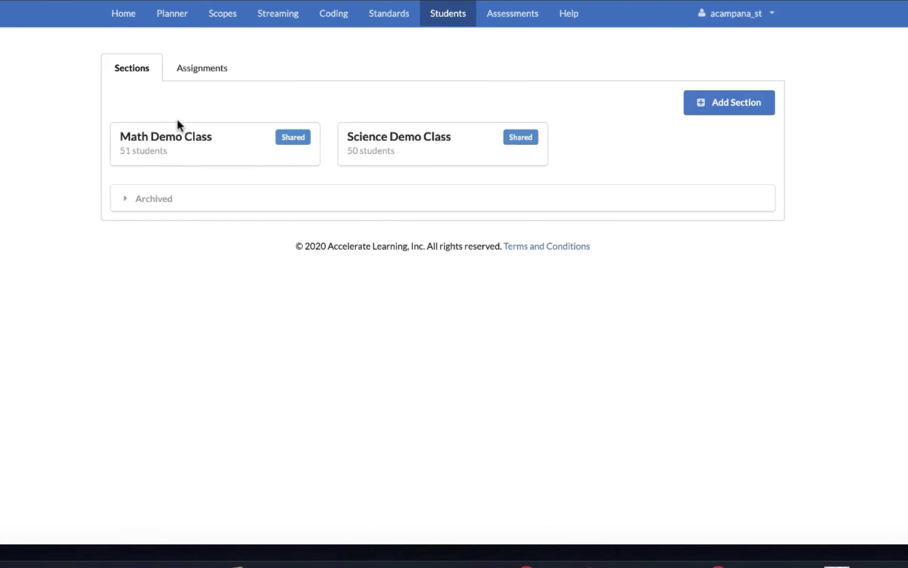
drag(178, 119, 178, 149)
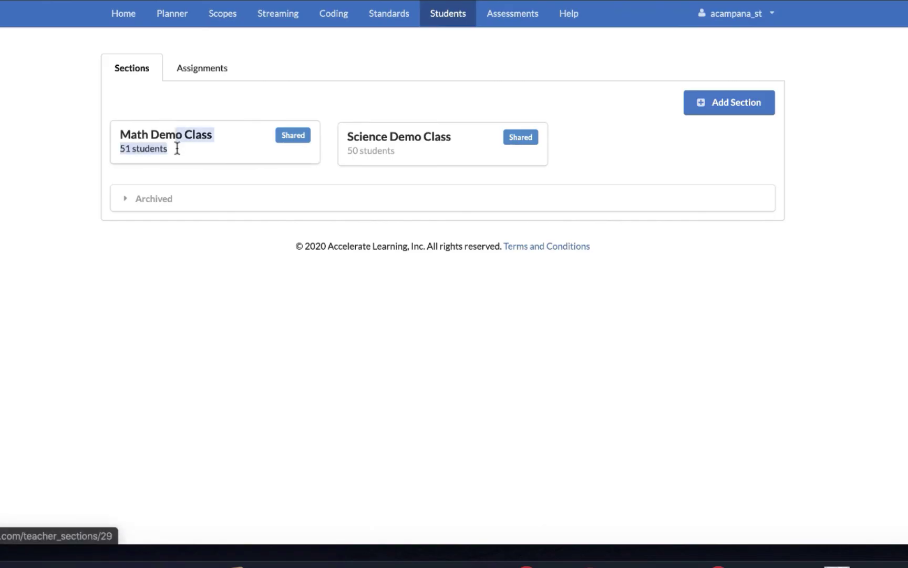
click(139, 137)
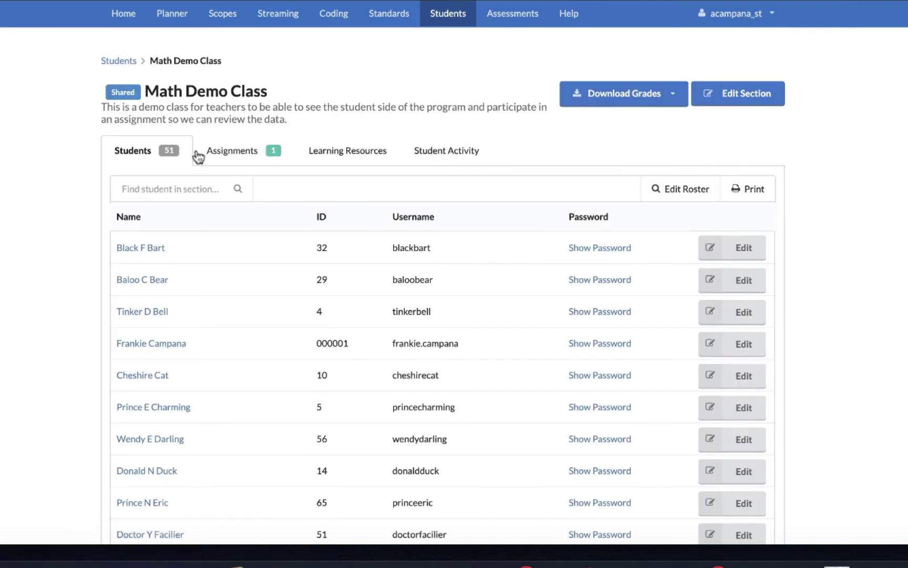
click(229, 153)
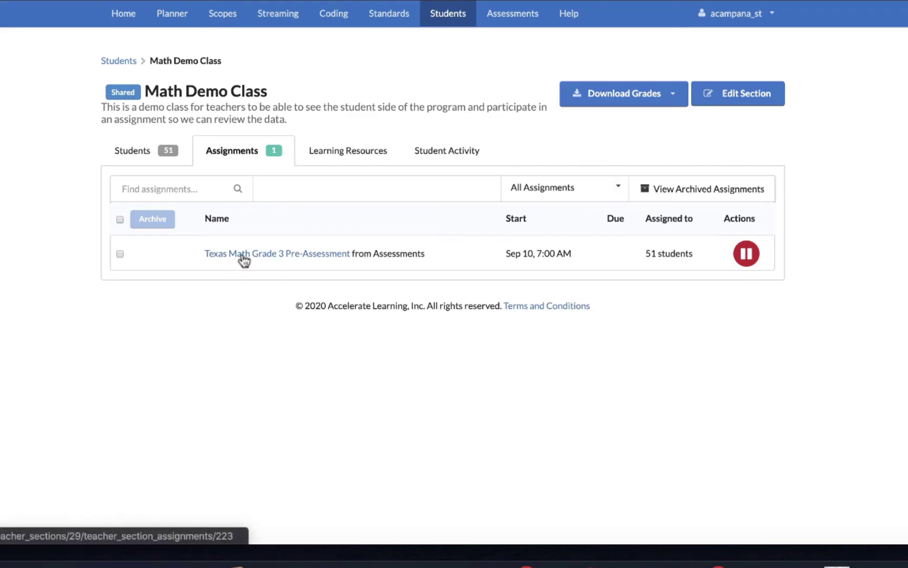
- Open the Texas Math Grade 3 Pre-Assessment results and look through its submissions list
click(277, 260)
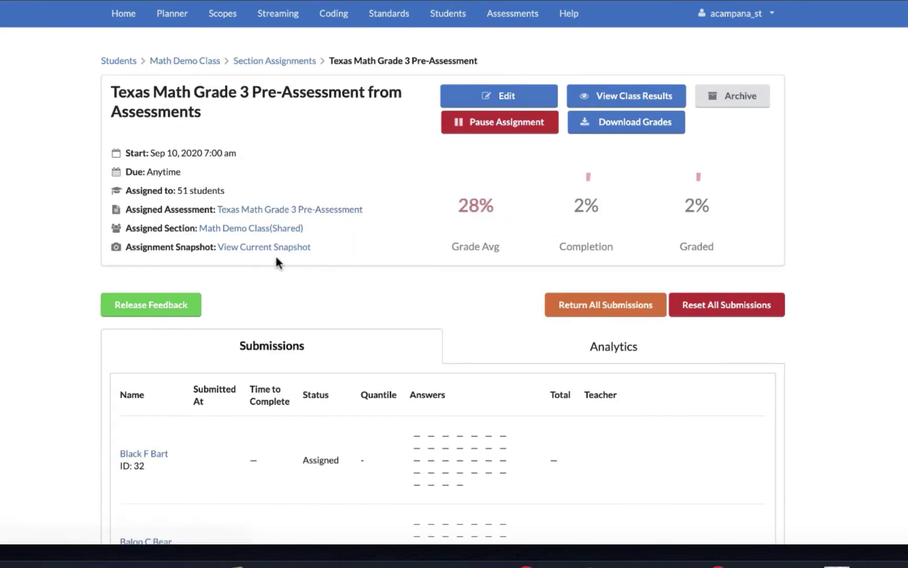
scroll(329, 356, down, 3)
scroll(331, 352, down, 2)
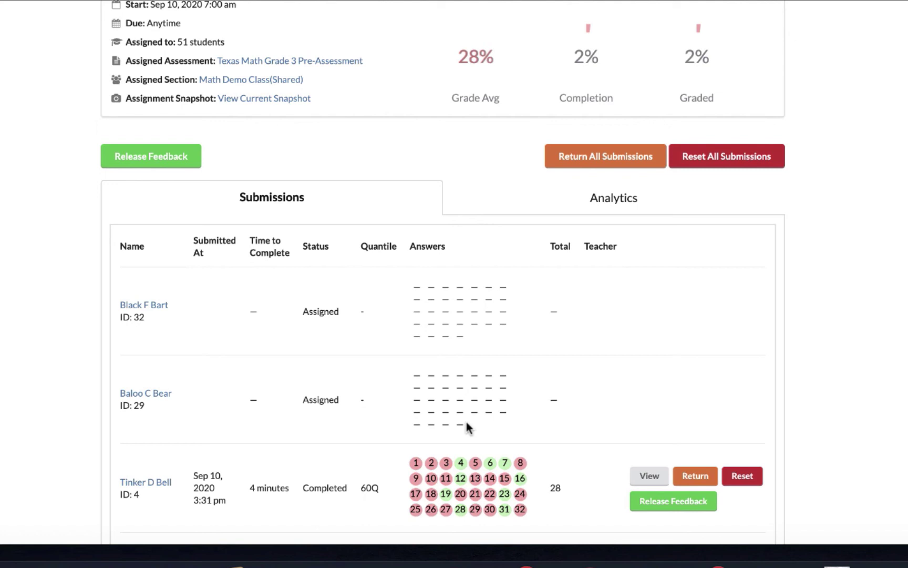
scroll(466, 421, down, 10)
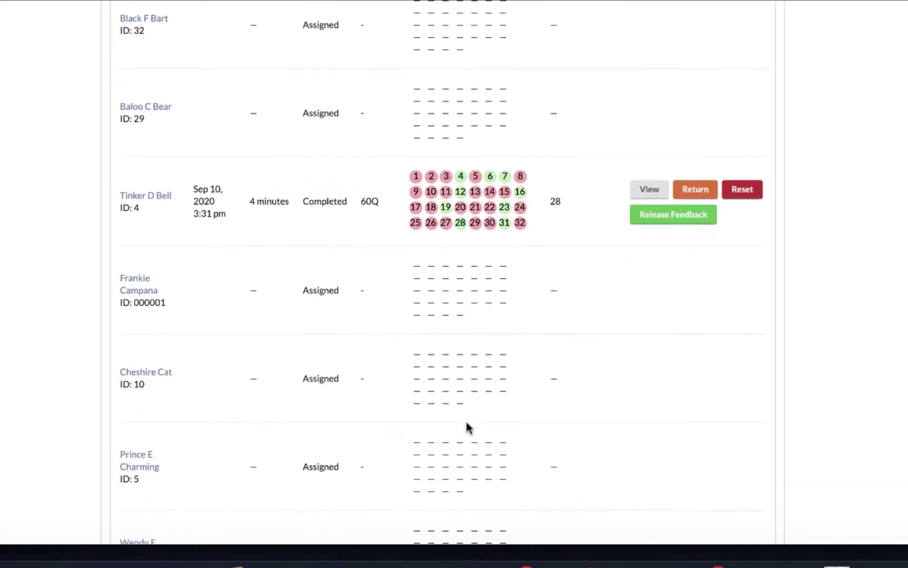
scroll(467, 422, down, 2)
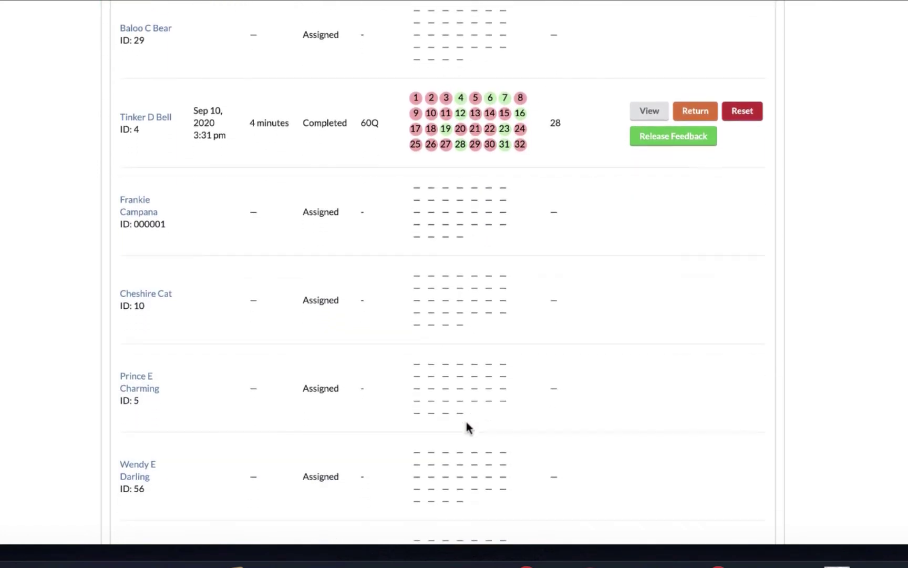
scroll(467, 427, down, 2)
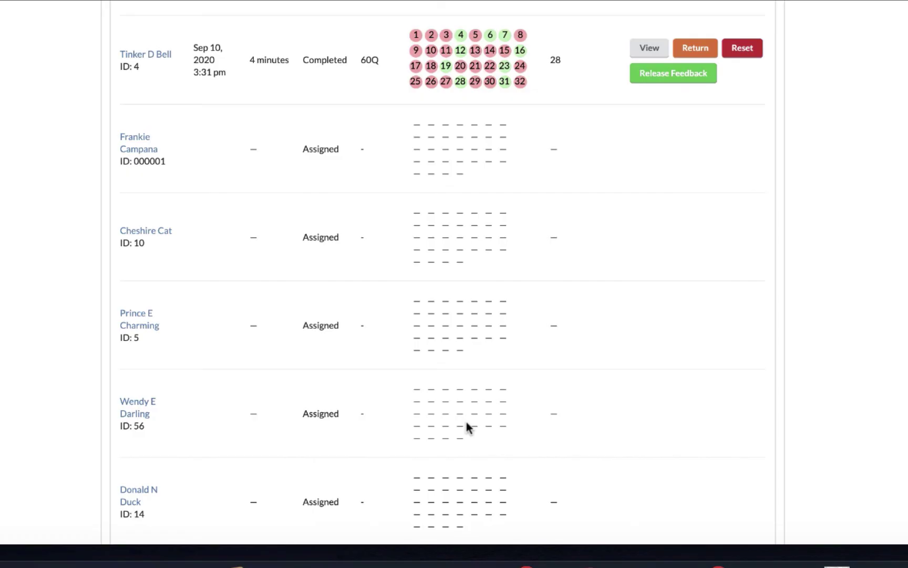
scroll(466, 421, up, 3)
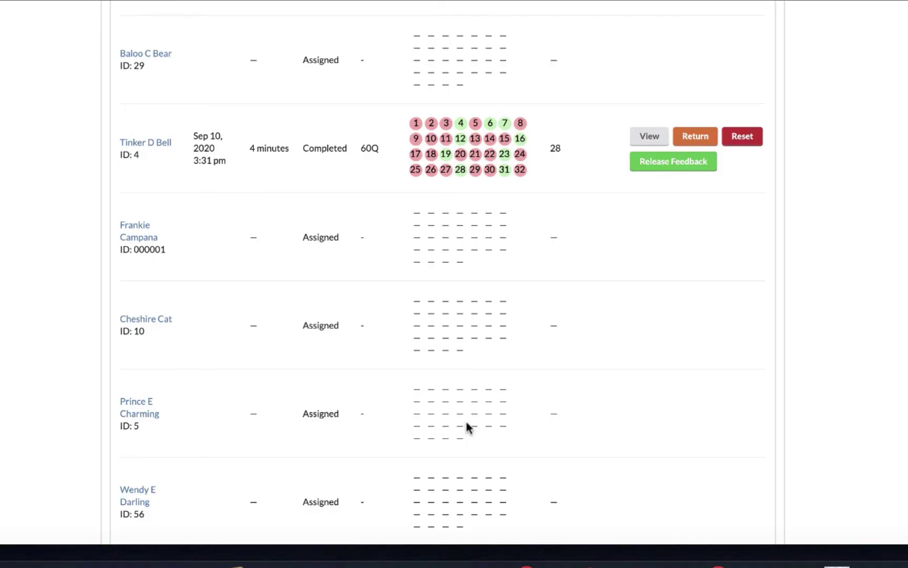
scroll(467, 421, up, 8)
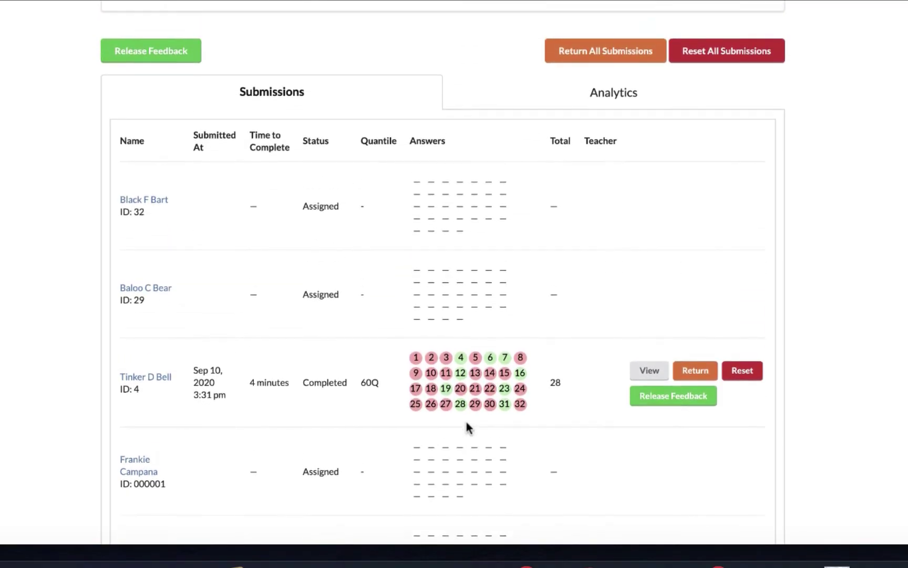
scroll(466, 425, down, 1)
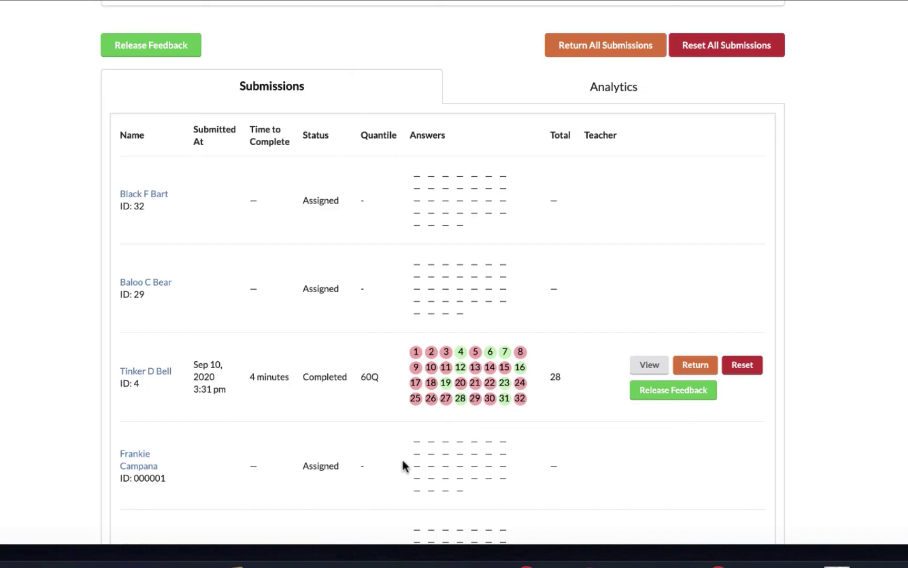
scroll(402, 457, down, 5)
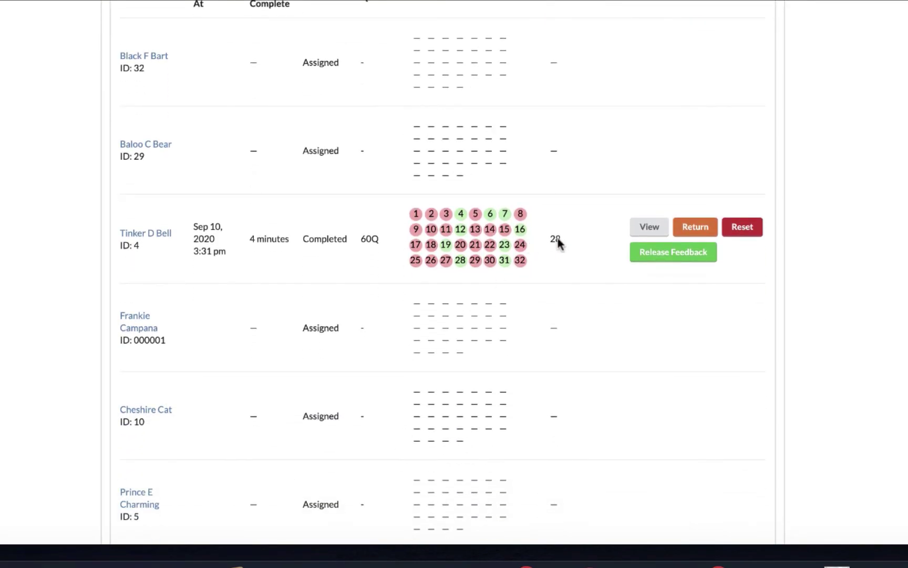
scroll(489, 230, up, 6)
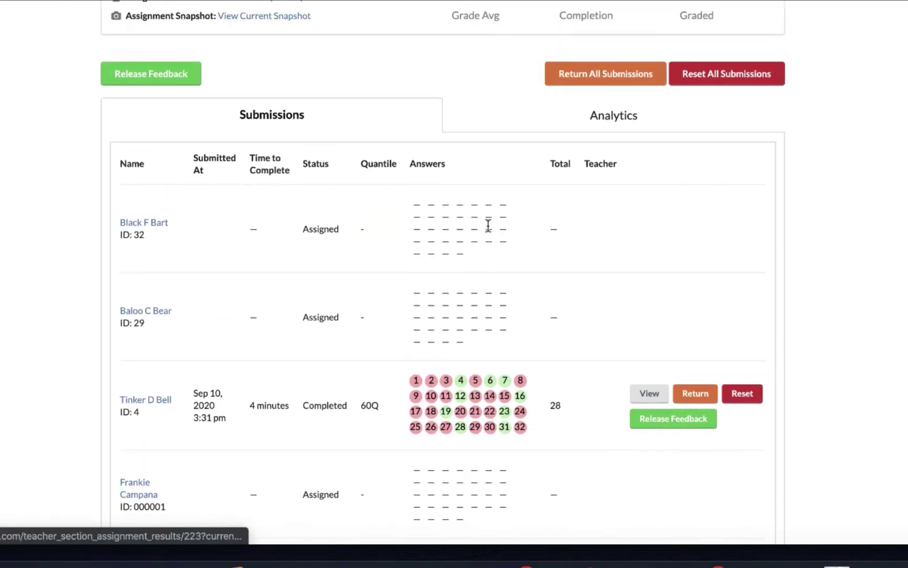
- Switch to the assignment's Analytics and review the Standard Analytics breakdown
click(607, 122)
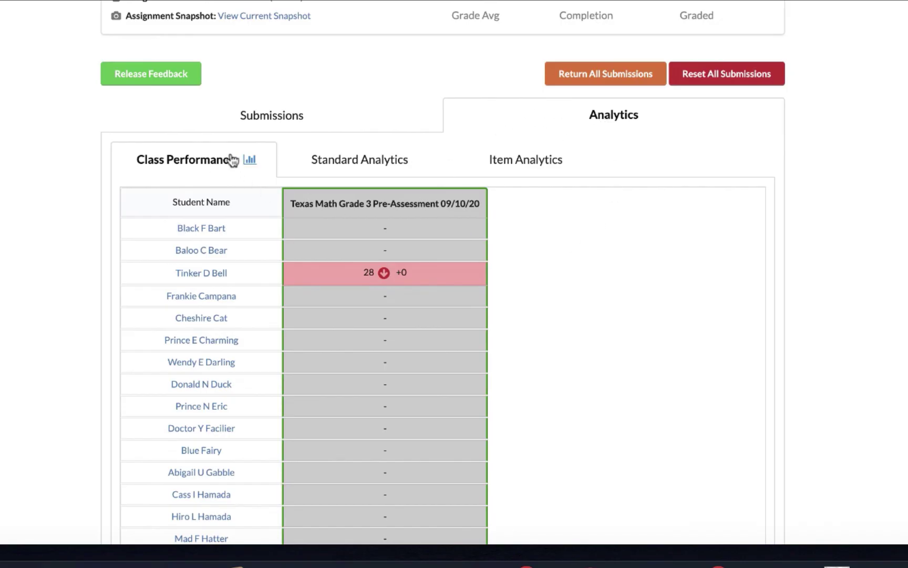
click(375, 159)
scroll(366, 401, down, 1)
scroll(367, 401, down, 3)
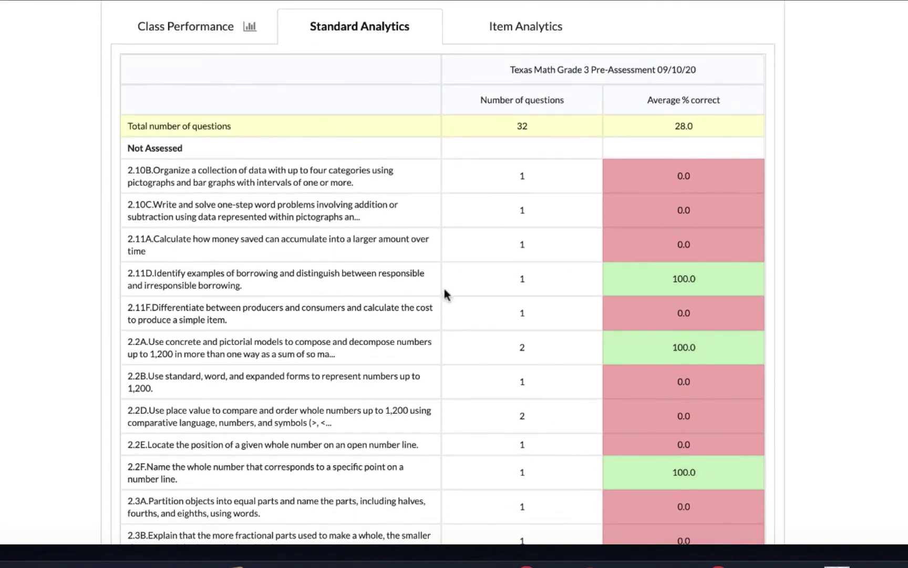
scroll(229, 415, up, 1)
scroll(220, 419, down, 1)
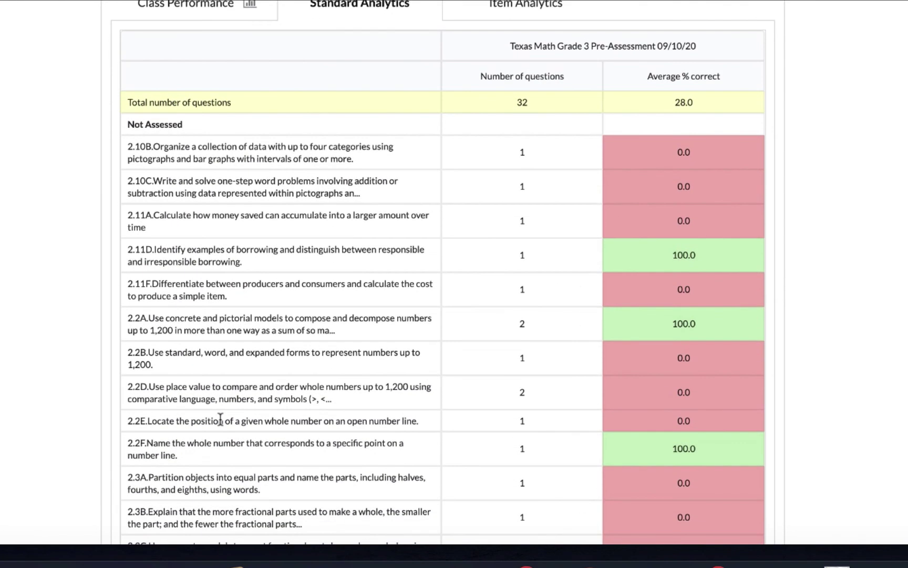
scroll(220, 419, up, 2)
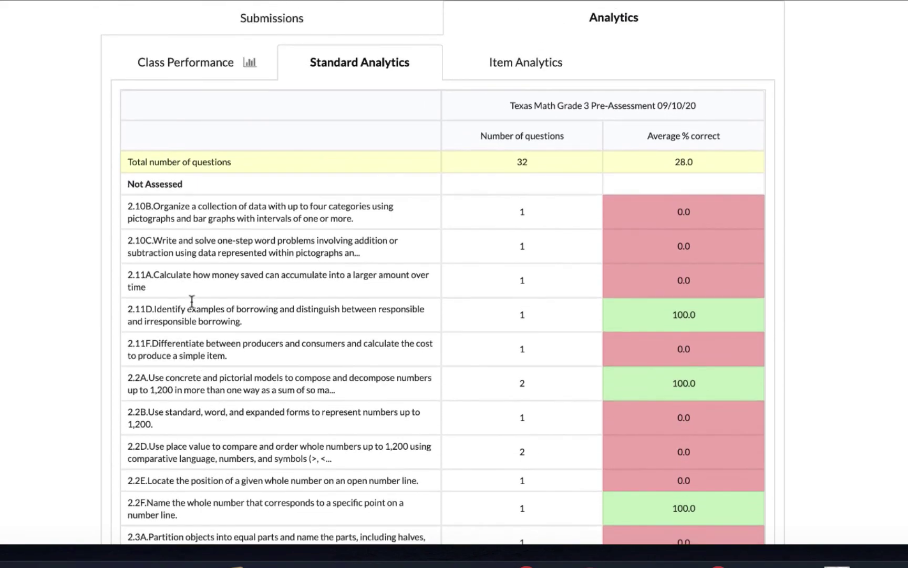
scroll(315, 269, up, 2)
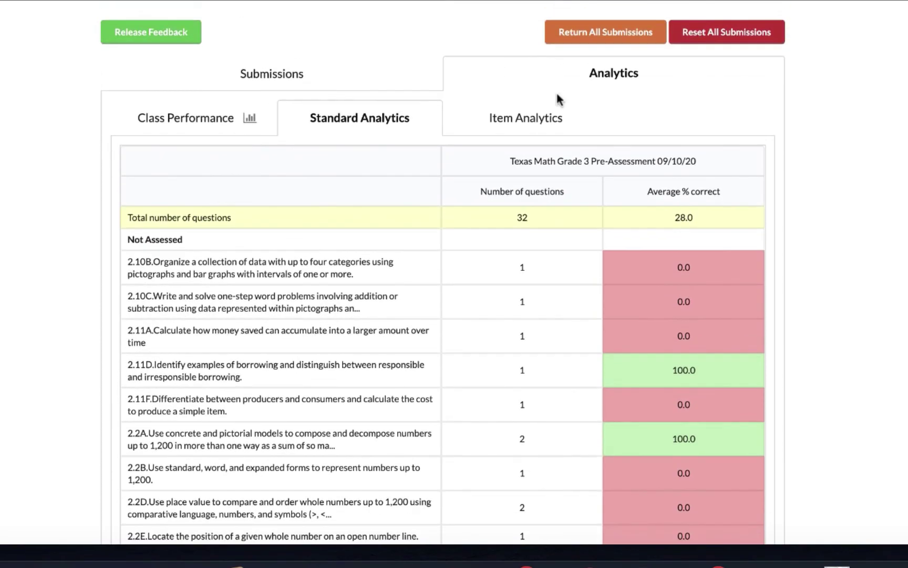
- Look through the Item Analytics results for each question
click(543, 129)
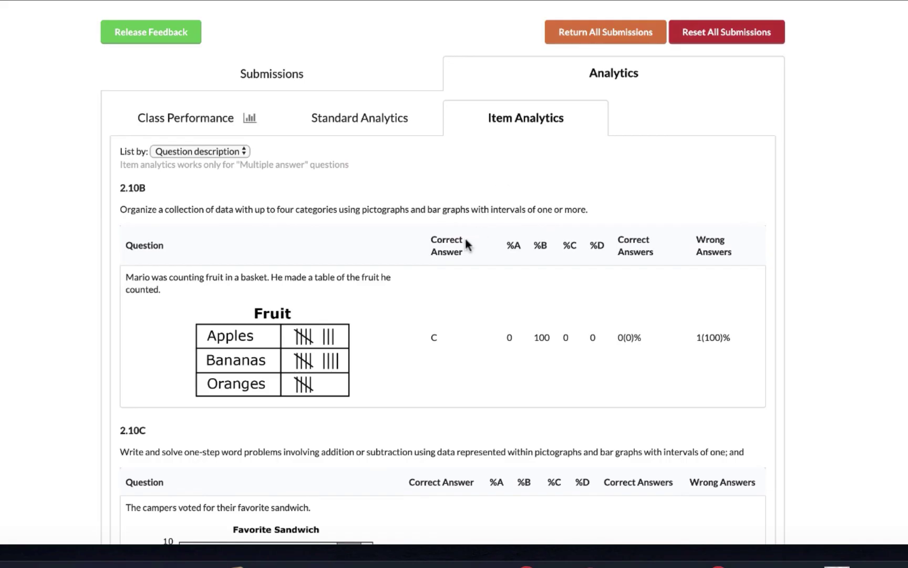
scroll(465, 239, down, 2)
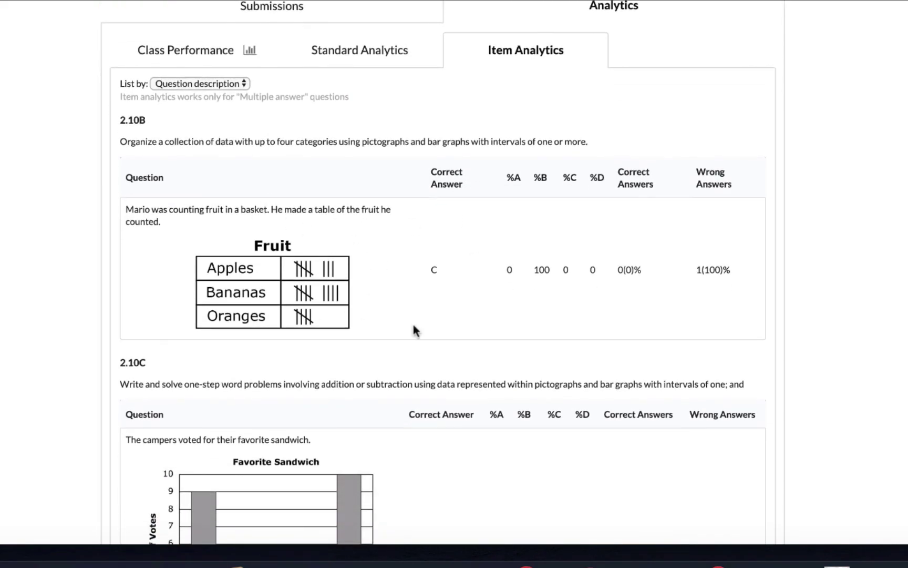
scroll(448, 312, down, 3)
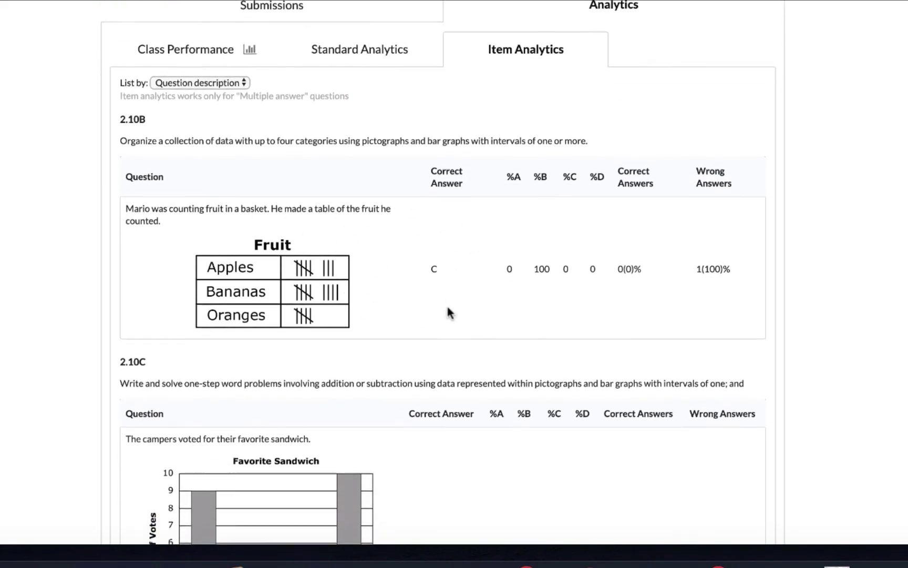
scroll(448, 312, down, 5)
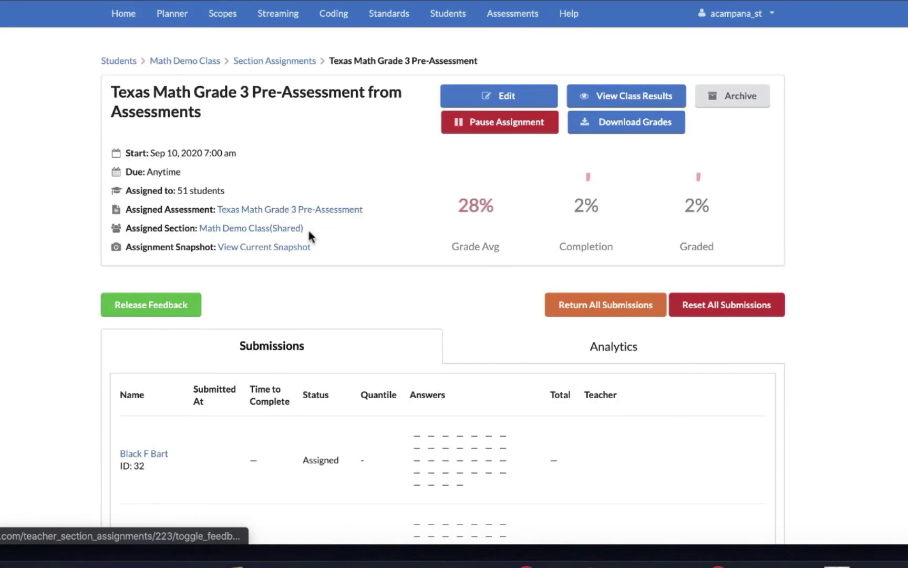
- View the completed student's submission and scroll to Question 1's grading section
scroll(534, 381, down, 1)
scroll(534, 385, down, 4)
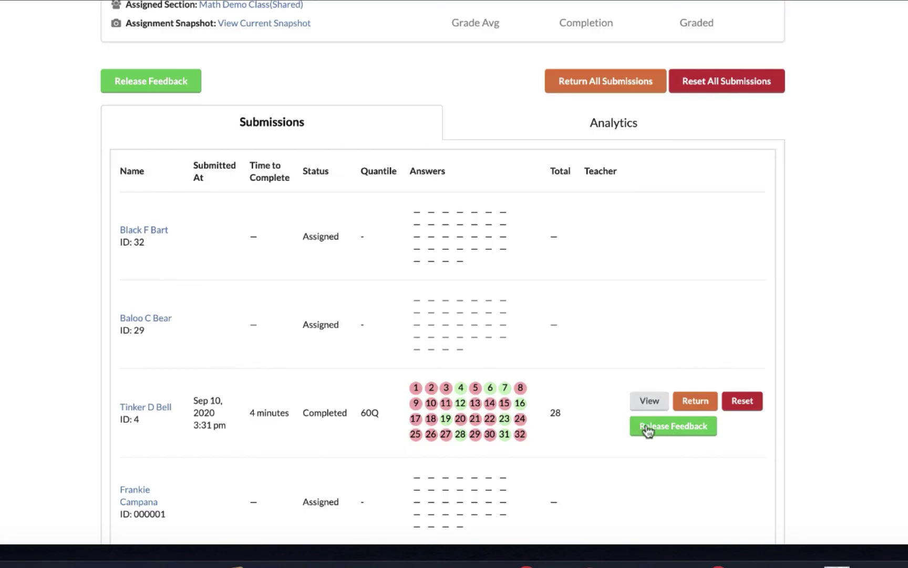
click(643, 406)
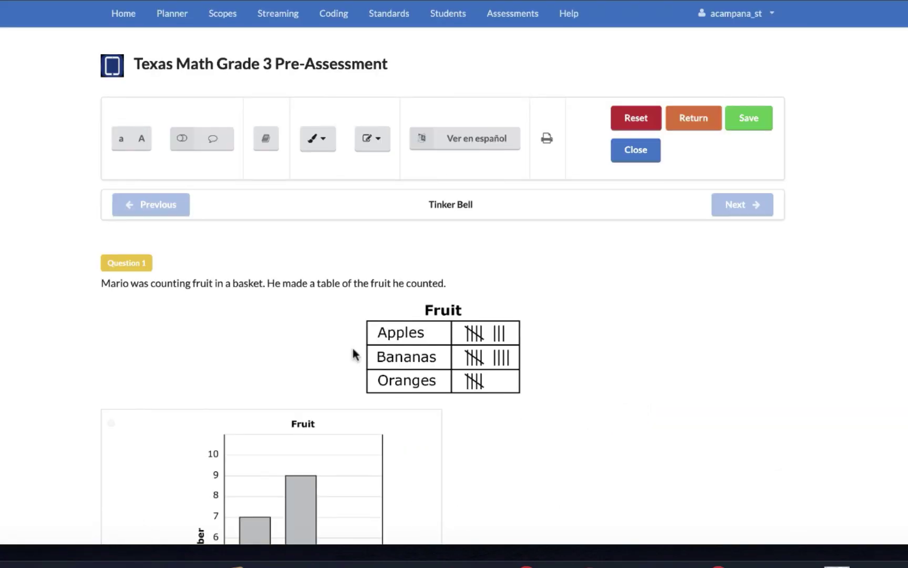
scroll(352, 345, down, 5)
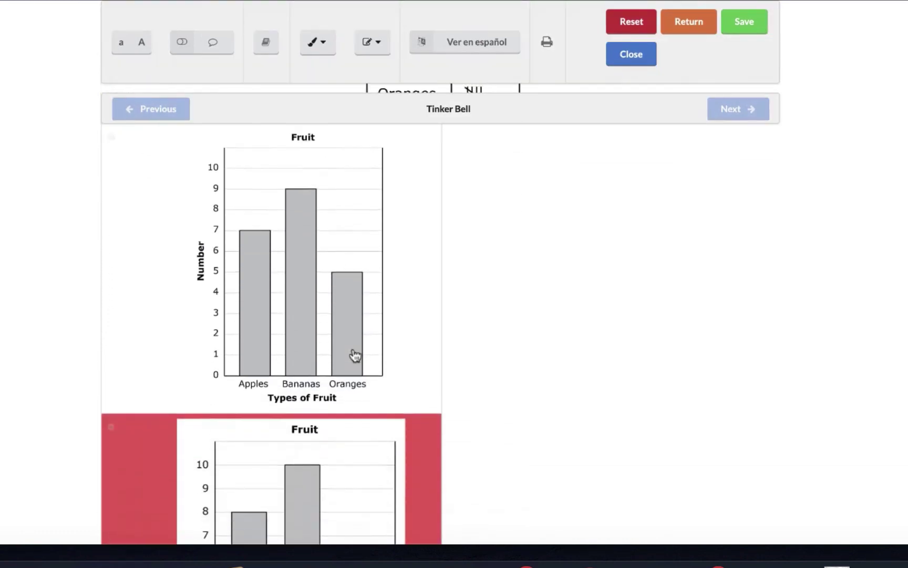
scroll(355, 356, down, 20)
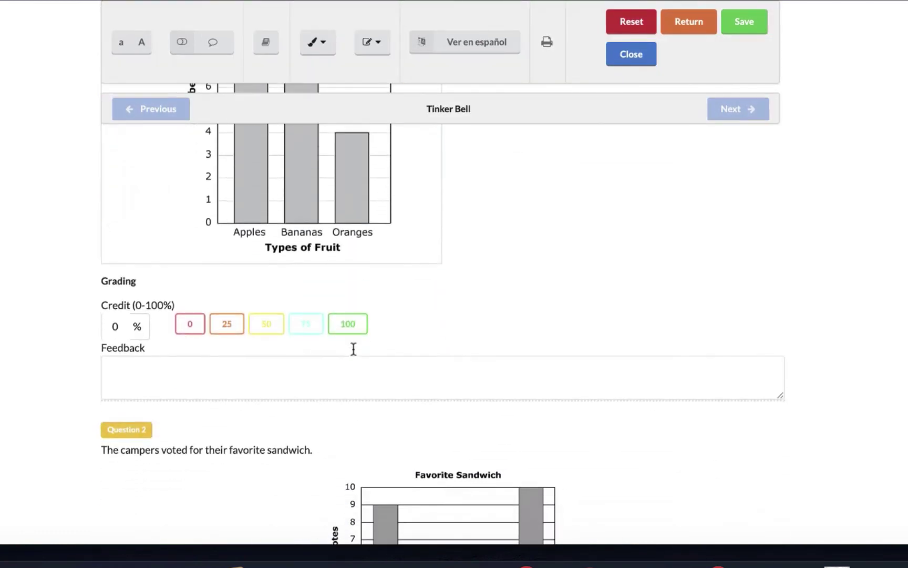
scroll(353, 349, down, 3)
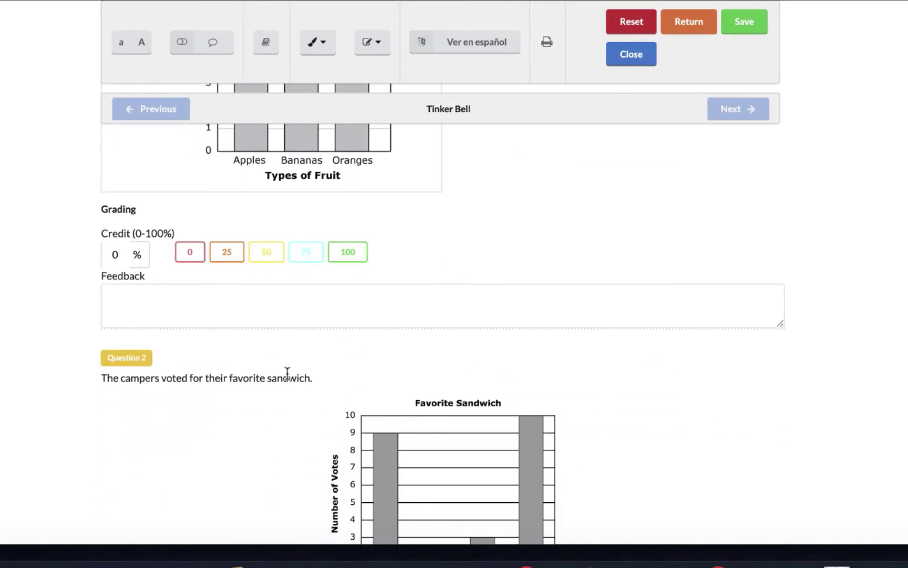